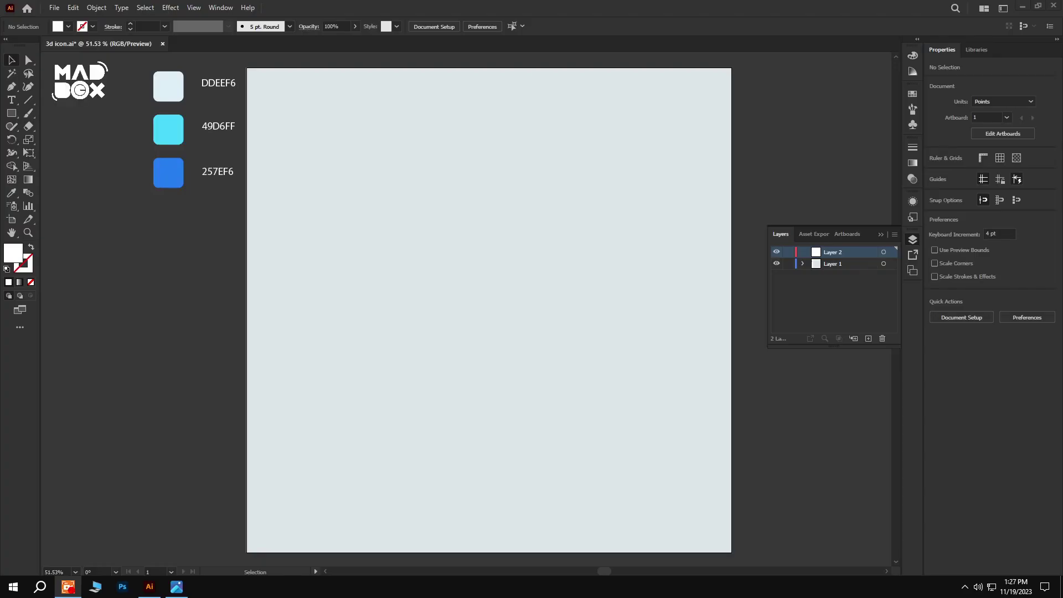
# Step: Draw a roughly 638 pt cyan 49D6FF square from the artboard centre with generously rounded corners
pyautogui.press('i')
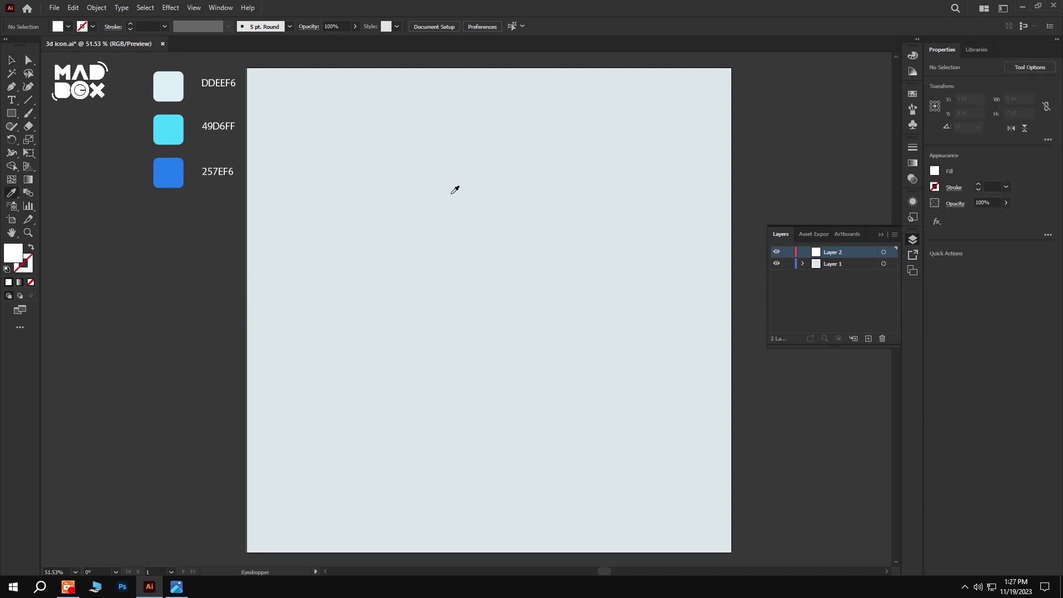
pyautogui.click(175, 133)
pyautogui.press('m')
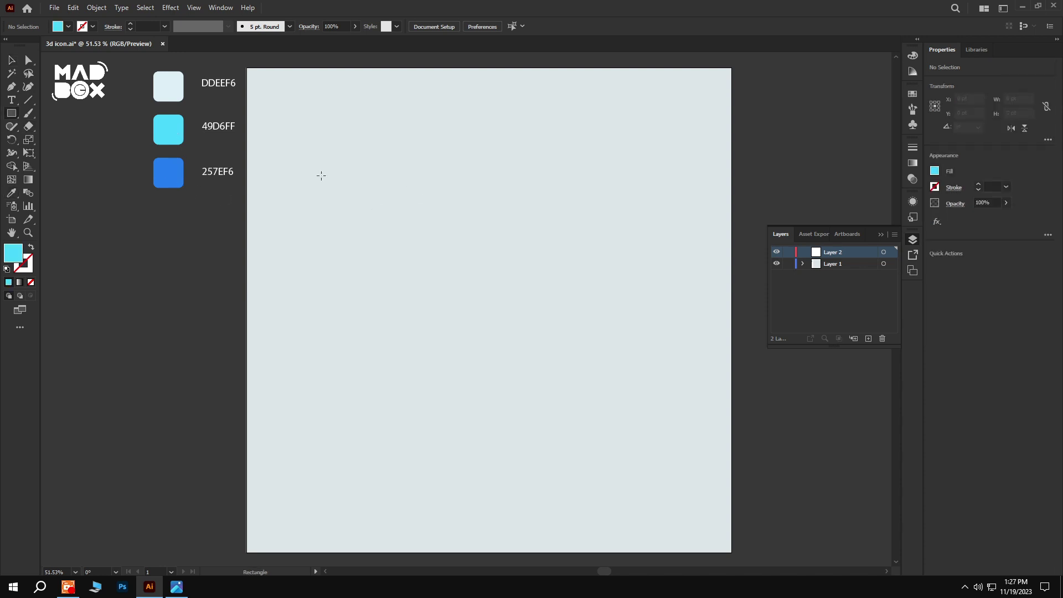
pyautogui.moveTo(481, 286)
pyautogui.mouseDown()
pyautogui.moveTo(596, 409)
pyautogui.moveTo(597, 428)
pyautogui.mouseUp()
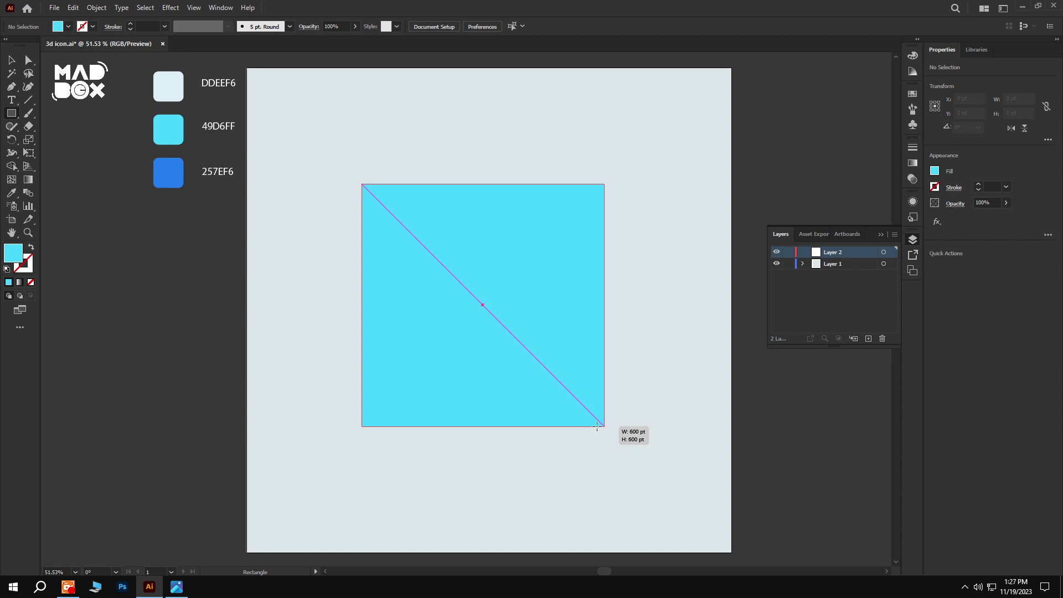
pyautogui.moveTo(597, 426); pyautogui.dragTo(612, 433)
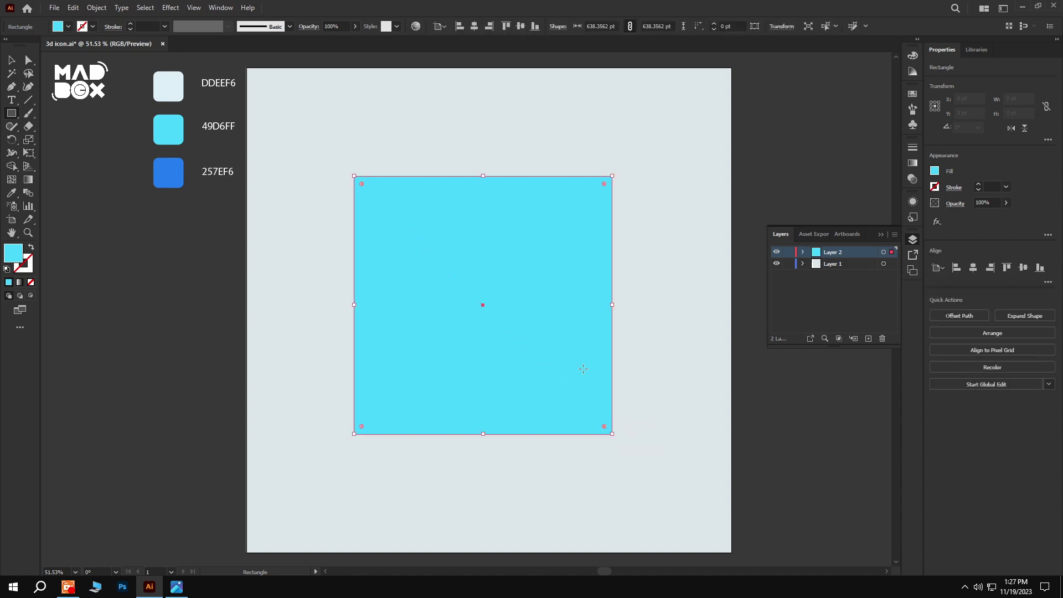
pyautogui.moveTo(605, 188); pyautogui.dragTo(572, 237)
pyautogui.press('v')
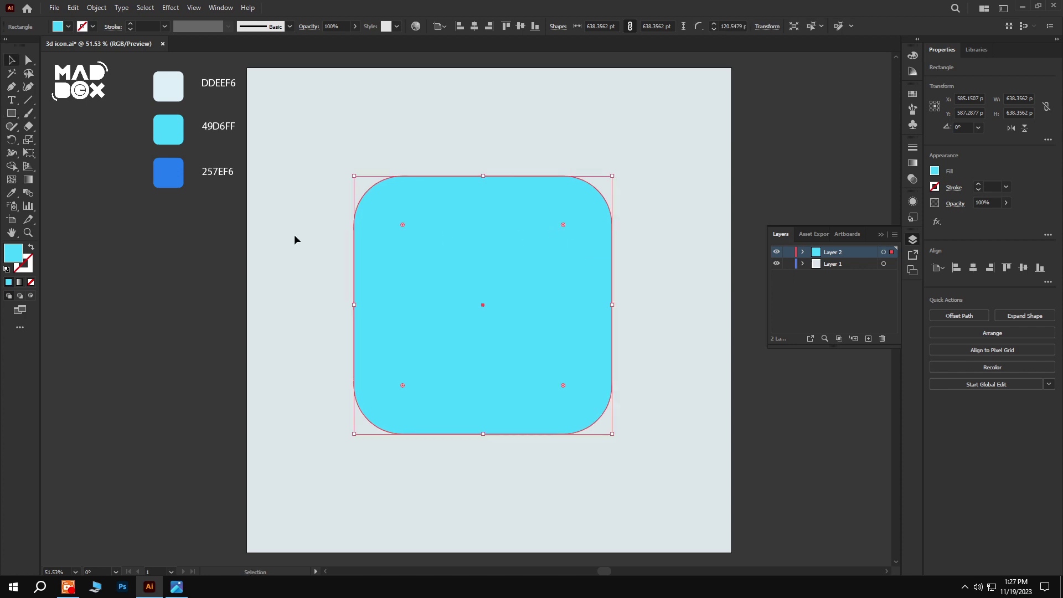
# Step: Fill the rounded square with a reversed gradient angled at 90°
pyautogui.click(20, 282)
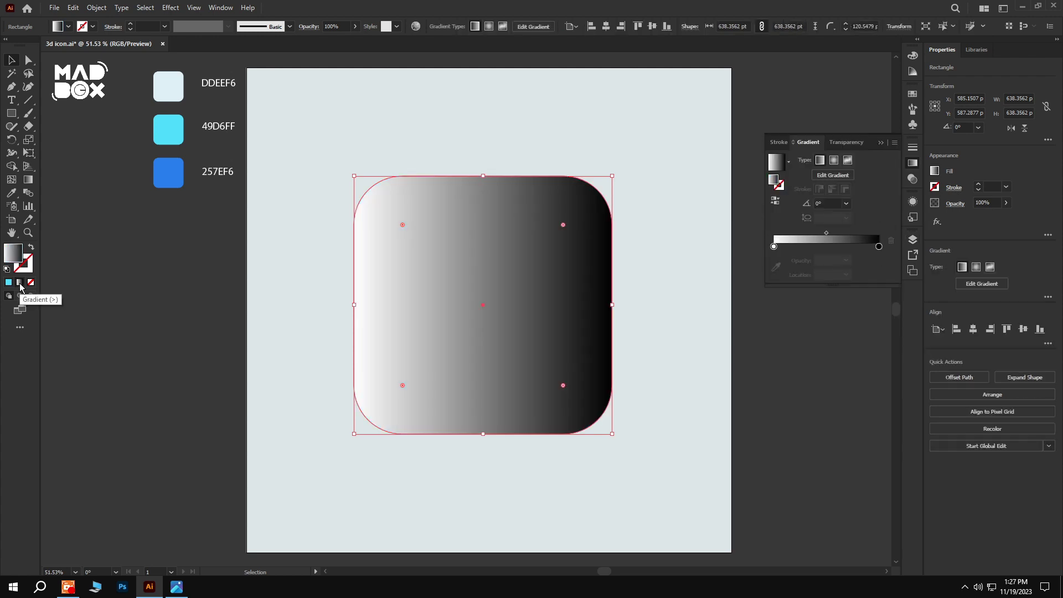
pyautogui.click(846, 205)
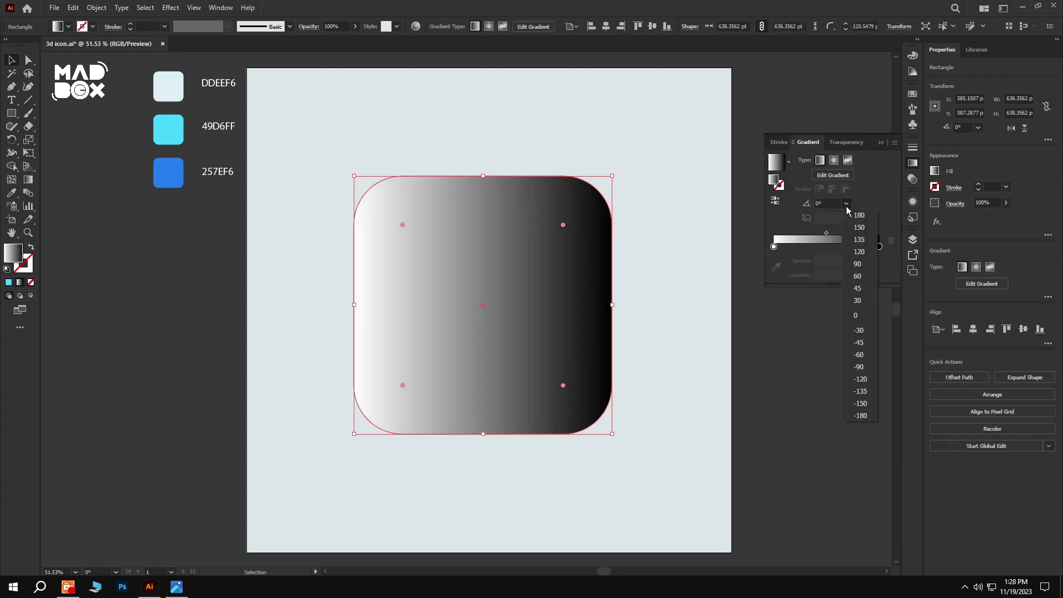
pyautogui.click(863, 265)
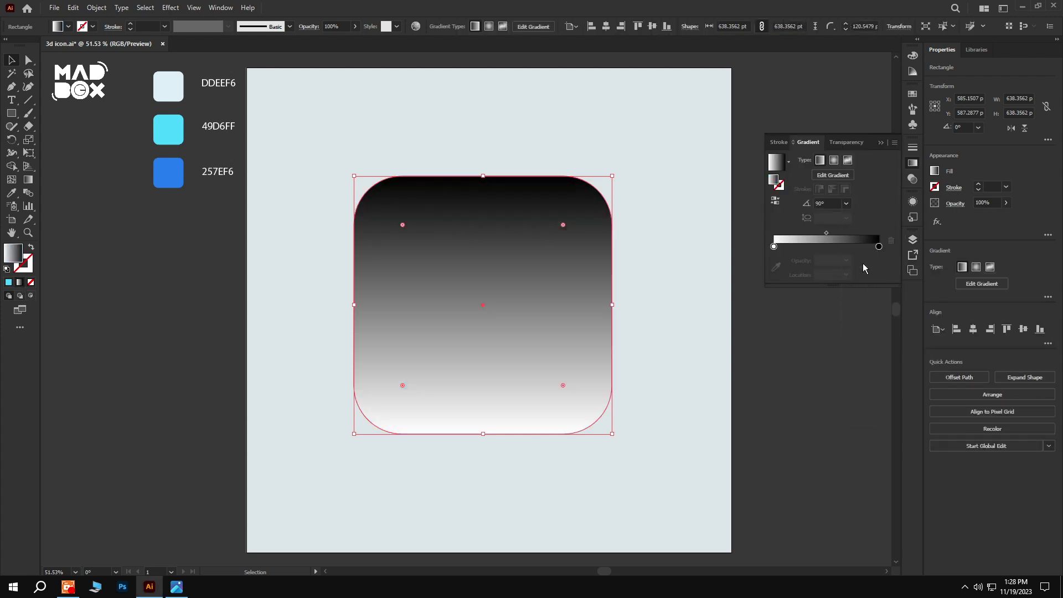
pyautogui.click(775, 200)
pyautogui.press('g')
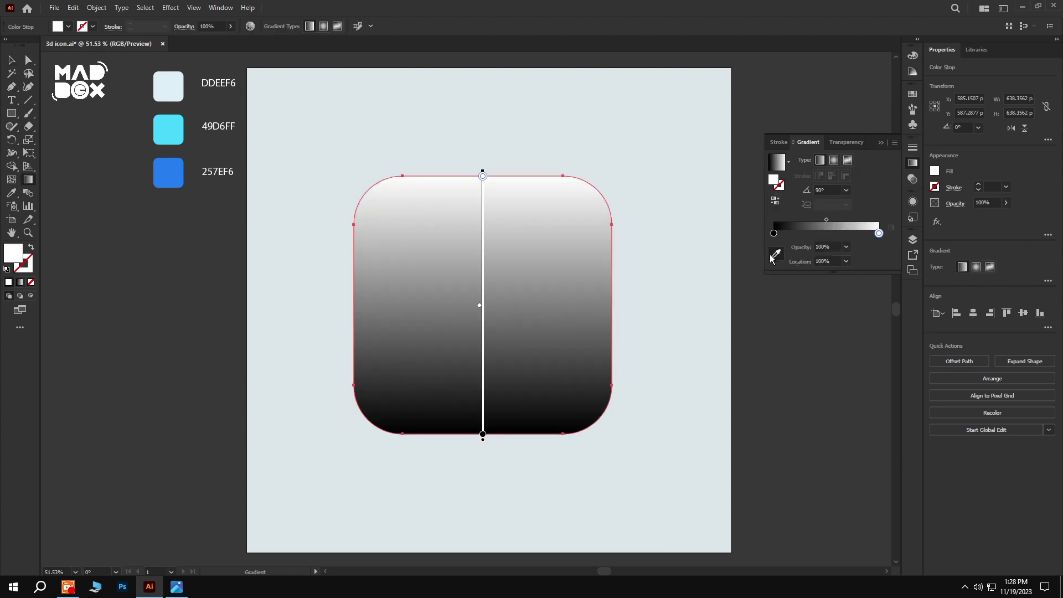
# Step: Colour the gradient stops cyan 49D6FF on top and a darkened blue 257EF6 at the bottom
pyautogui.click(775, 255)
pyautogui.click(170, 132)
pyautogui.click(774, 233)
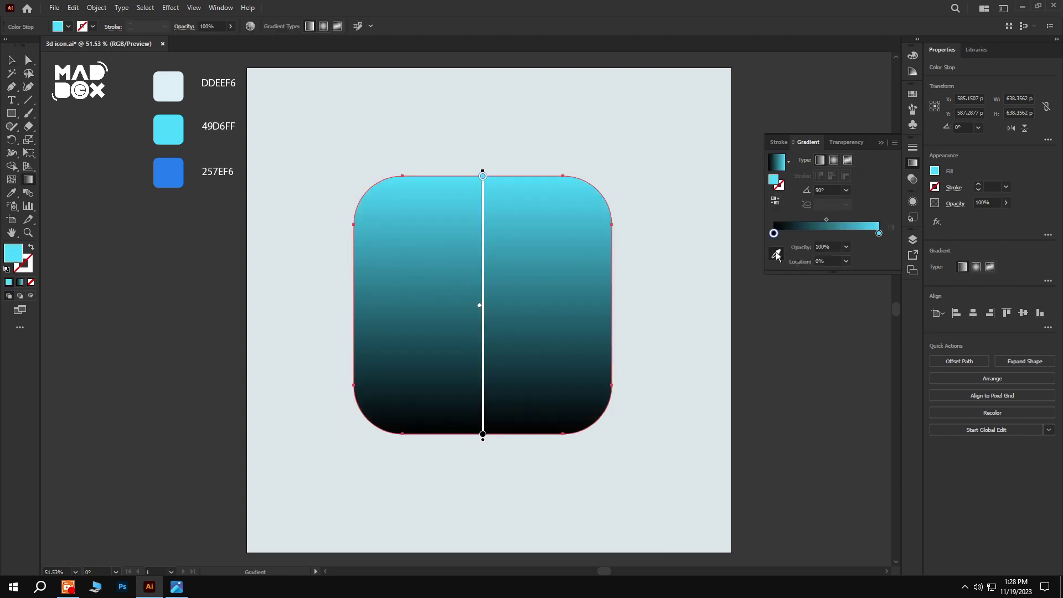
pyautogui.click(776, 256)
pyautogui.click(170, 179)
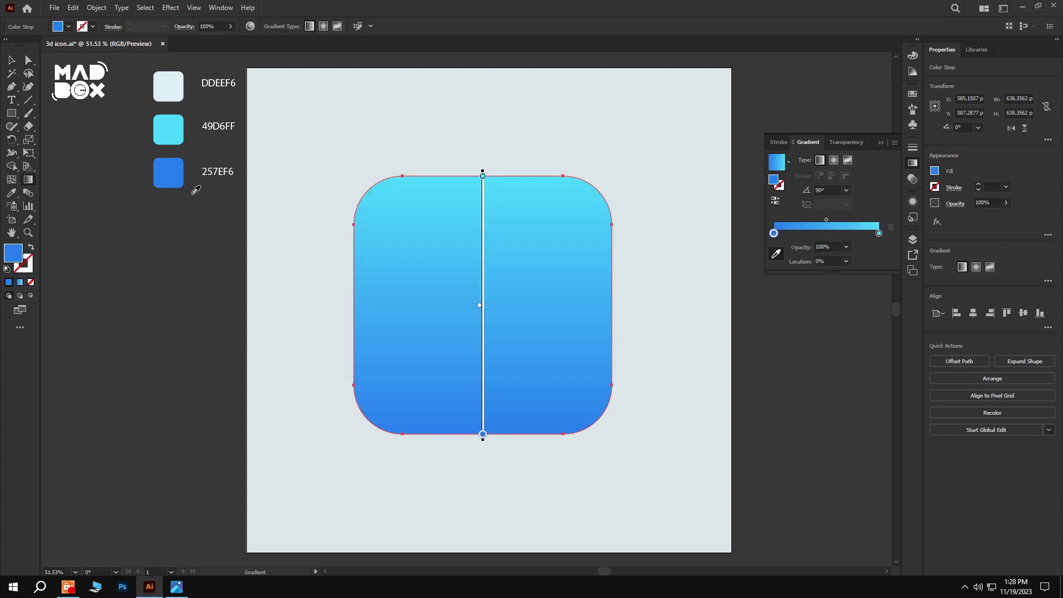
pyautogui.press('v')
pyautogui.doubleClick(773, 247)
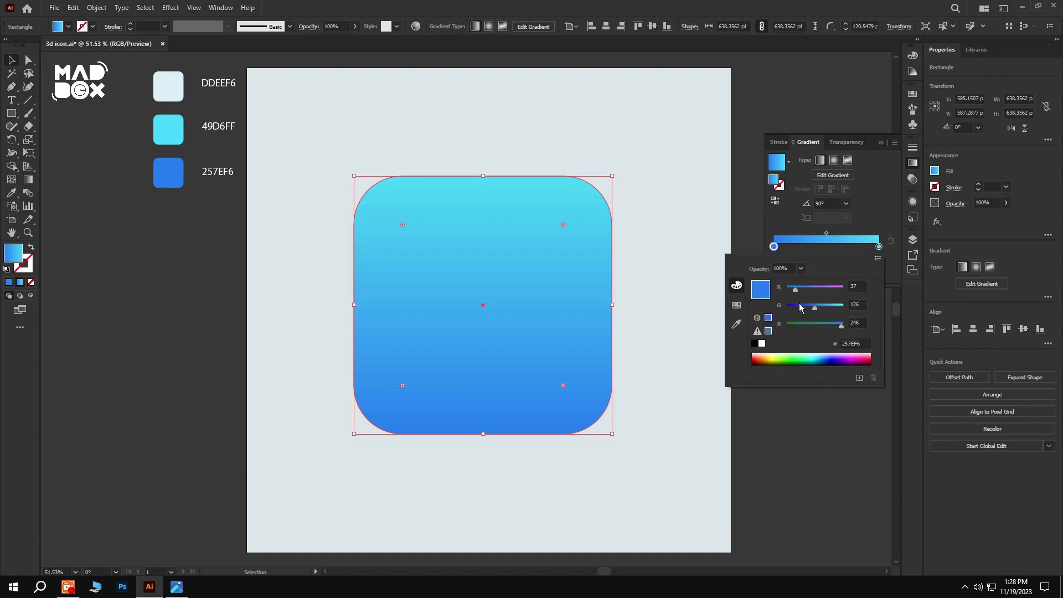
pyautogui.moveTo(842, 328); pyautogui.dragTo(806, 309)
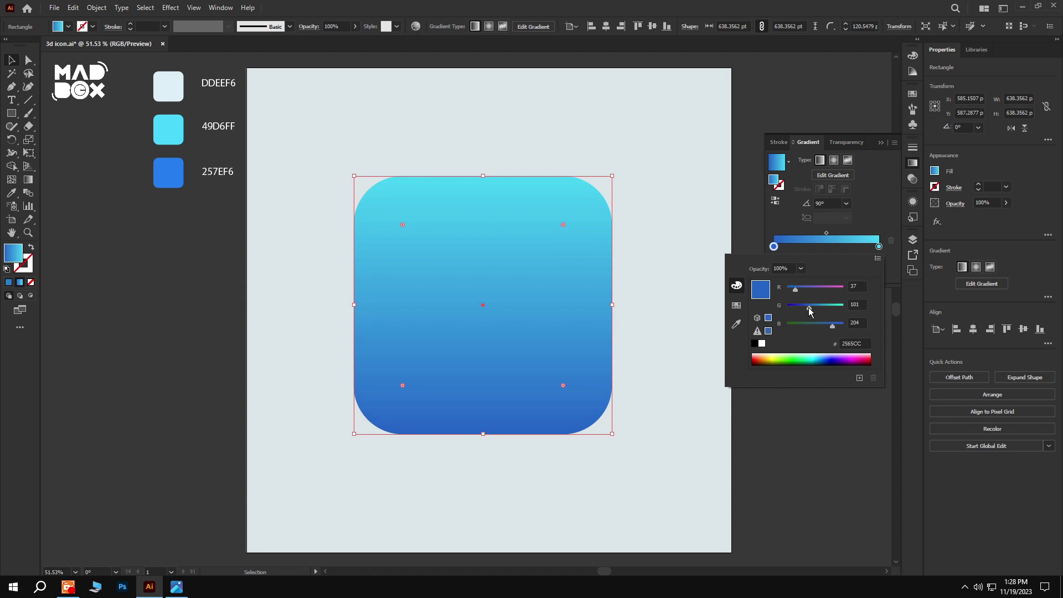
pyautogui.click(170, 7)
pyautogui.moveTo(200, 71)
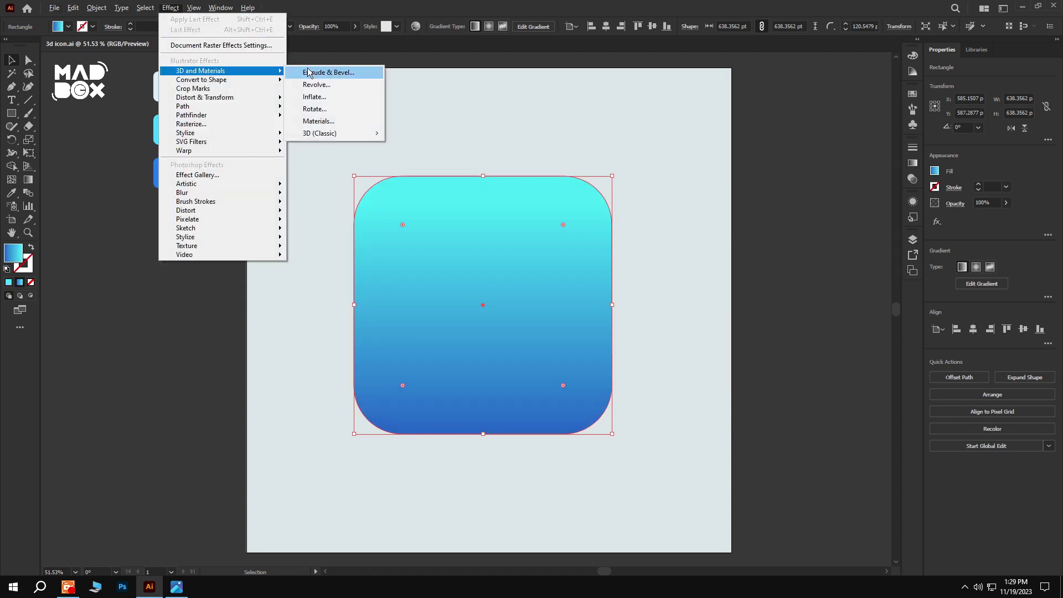
# Step: Apply Extrude & Bevel to the tile and add a thin 4% bevel
pyautogui.click(326, 72)
pyautogui.moveTo(496, 65); pyautogui.dragTo(800, 74)
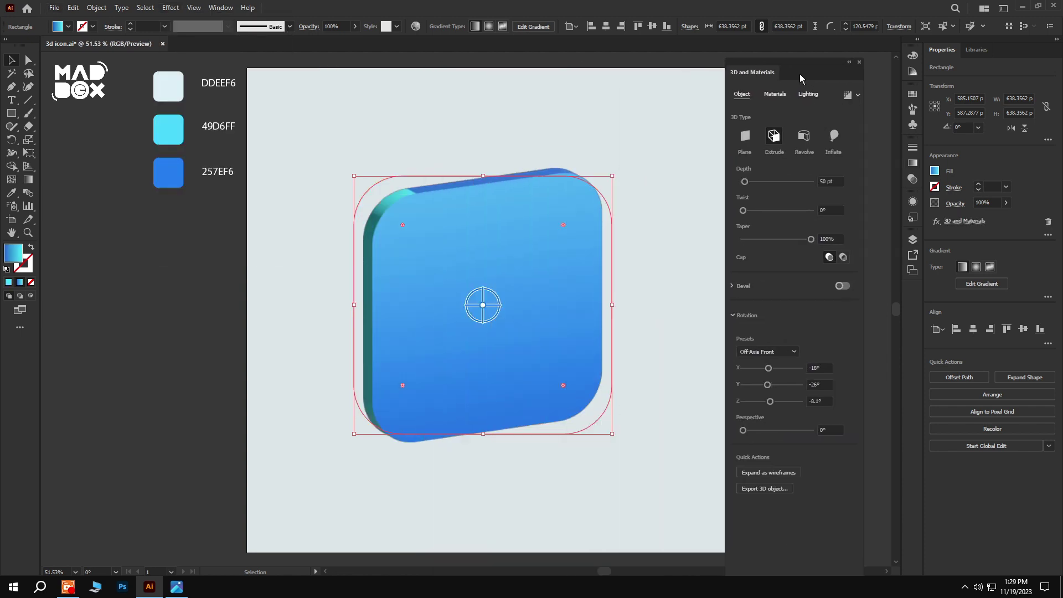
pyautogui.moveTo(482, 304); pyautogui.dragTo(464, 295)
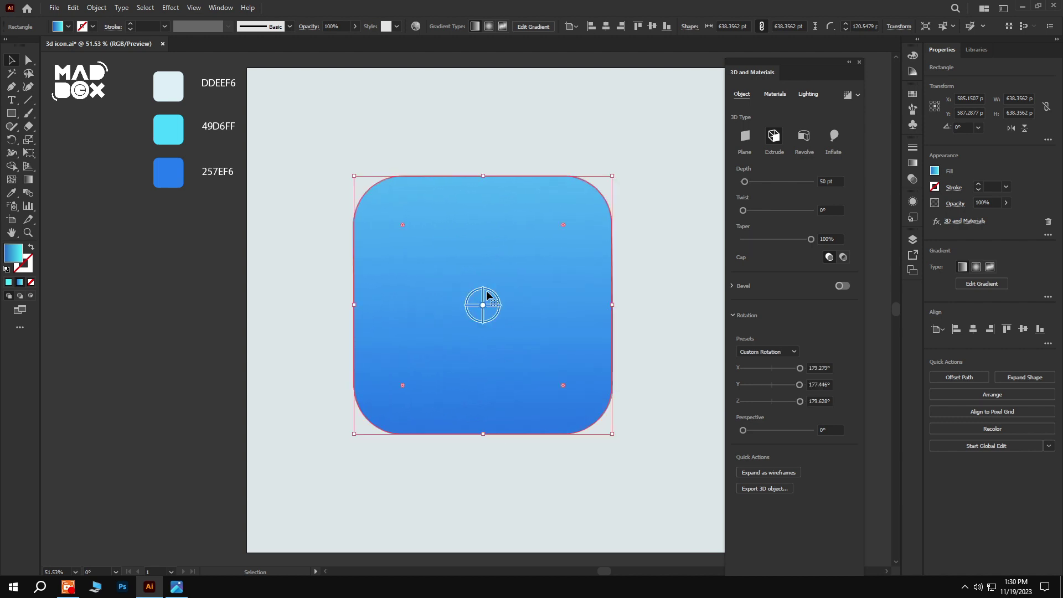
pyautogui.click(842, 286)
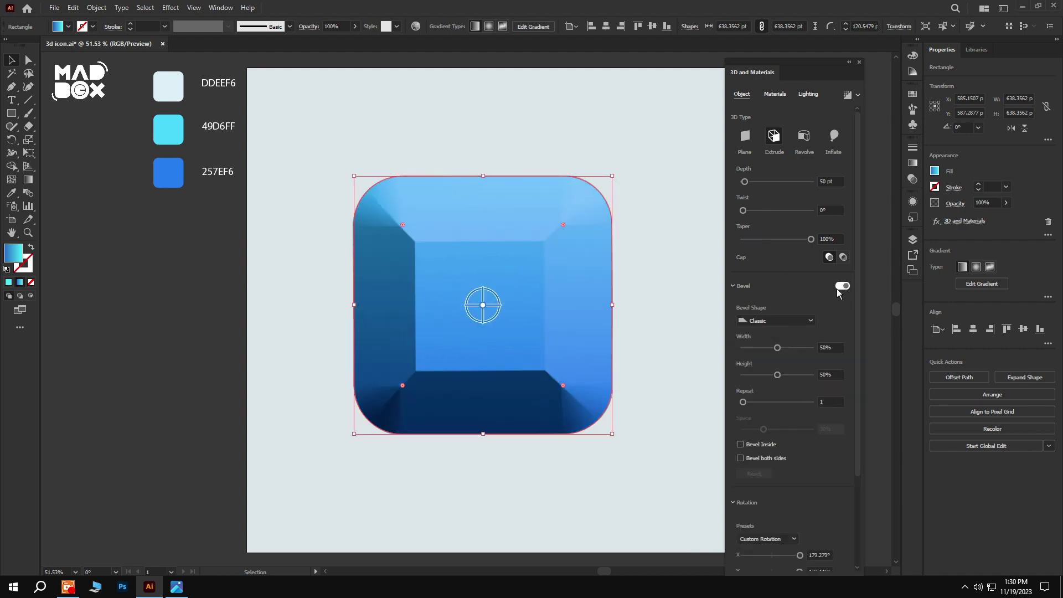
pyautogui.click(753, 320)
pyautogui.click(768, 332)
pyautogui.moveTo(778, 348); pyautogui.dragTo(745, 350)
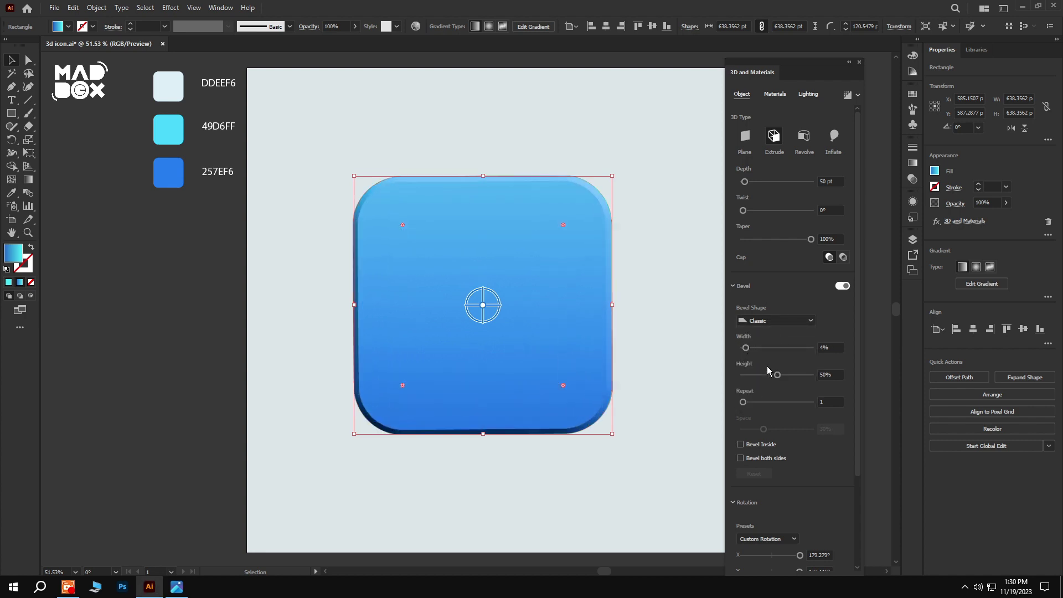
pyautogui.moveTo(777, 374); pyautogui.dragTo(766, 376)
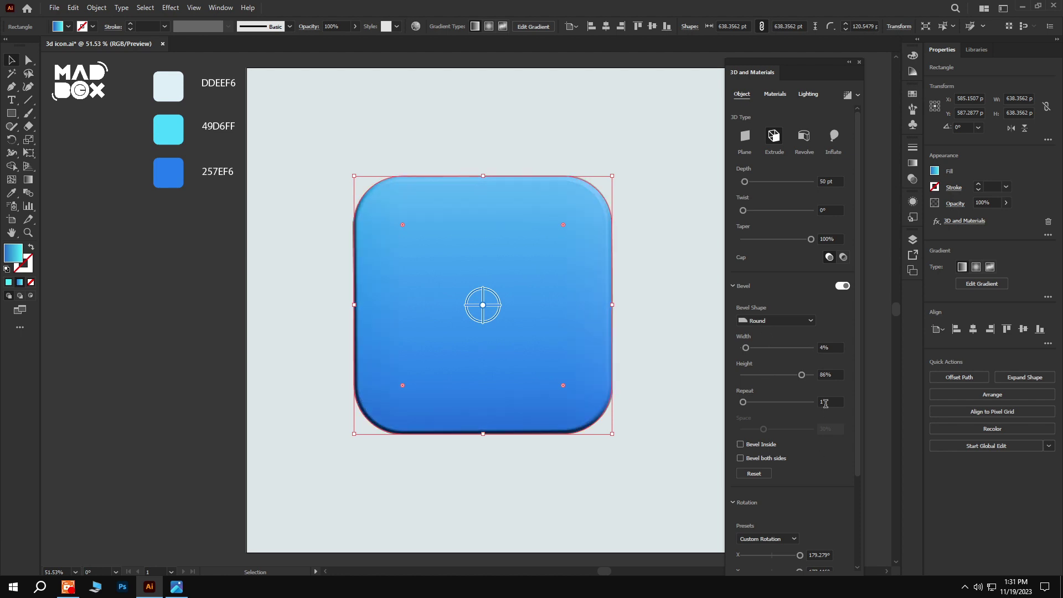
# Step: Set the 3D rotation to 180° on X, Y and Z, then deselect the tile
pyautogui.scroll(-4, 852, 509)
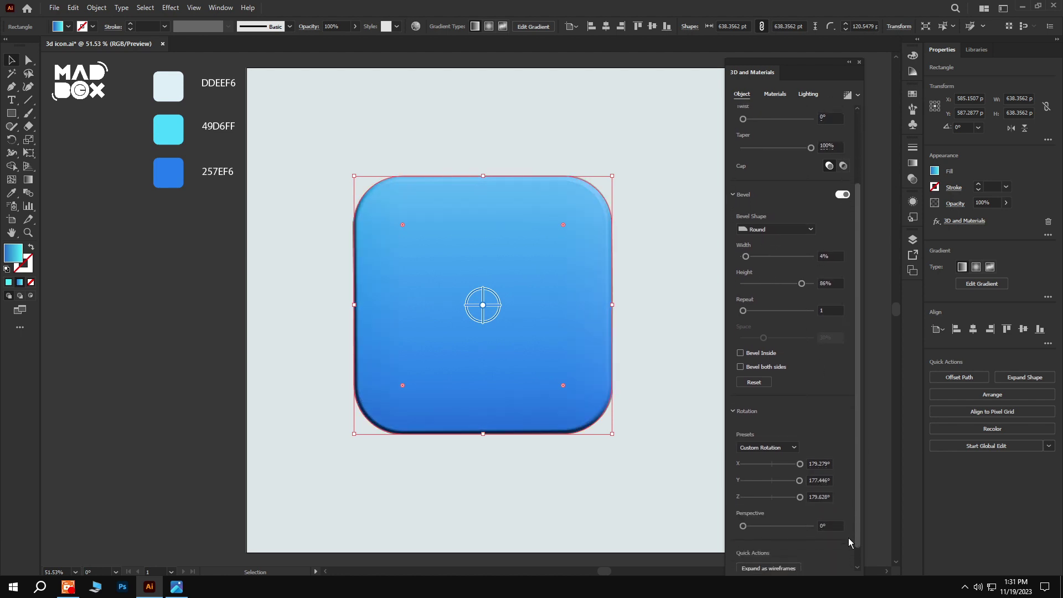
pyautogui.click(818, 459)
pyautogui.write('180\t')
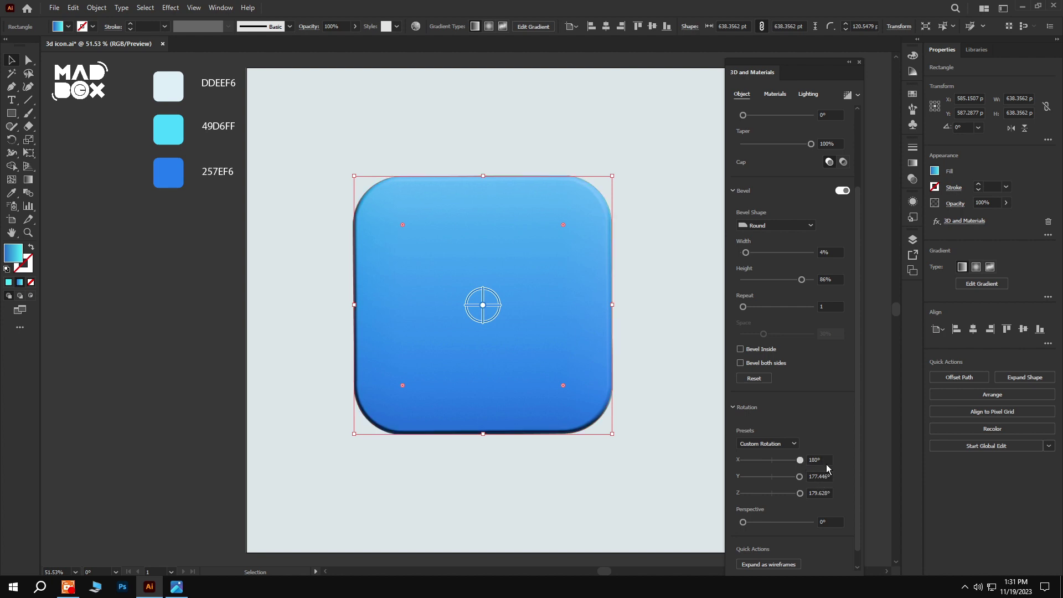
pyautogui.write('180\t180')
pyautogui.press('Return')
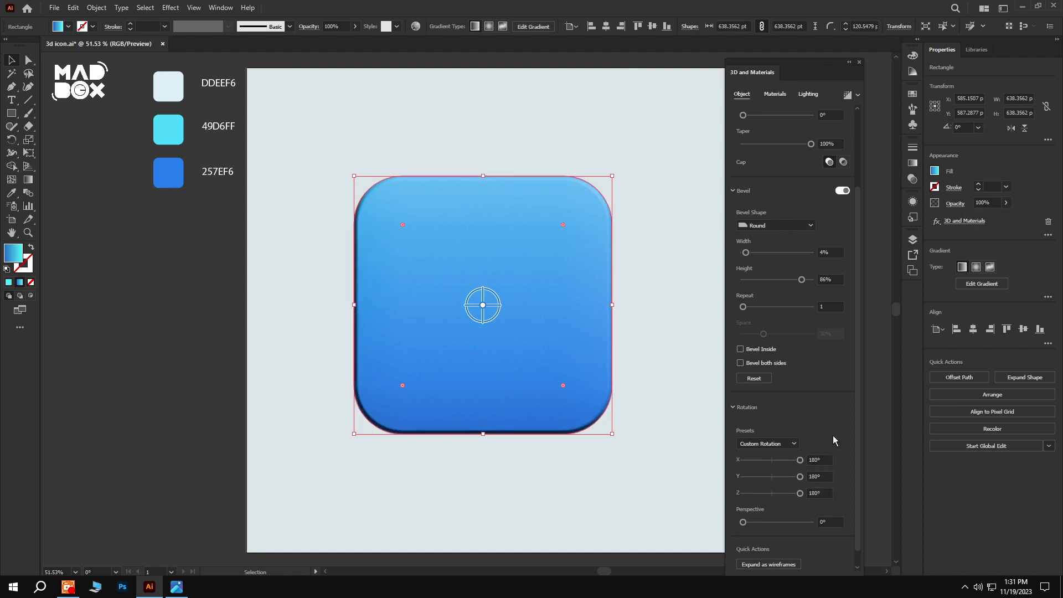
pyautogui.click(469, 151)
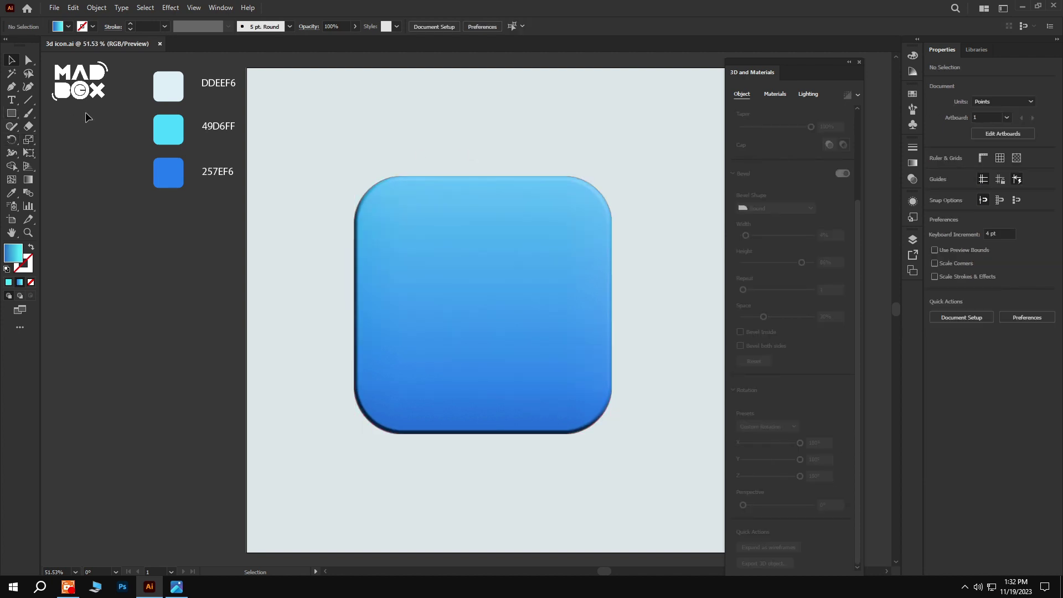
# Step: Draw a tall, thin pale DDEEF6 bar in the middle of the tile
pyautogui.click(176, 91)
pyautogui.press('m')
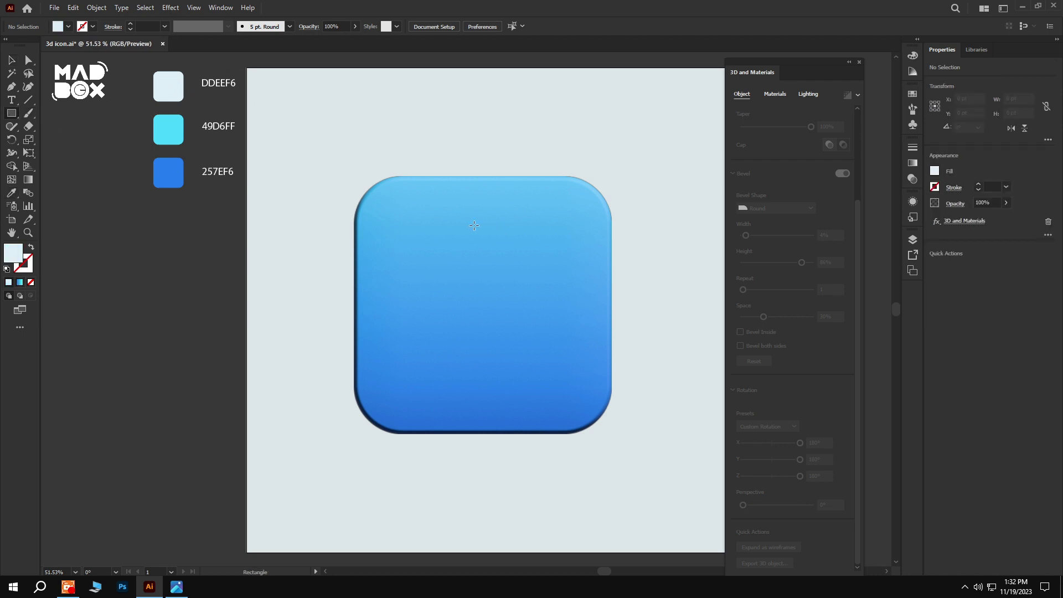
pyautogui.moveTo(474, 225); pyautogui.dragTo(489, 388)
# Step: Fully round the bar's right corners into a half-capsule profile
pyautogui.press('a')
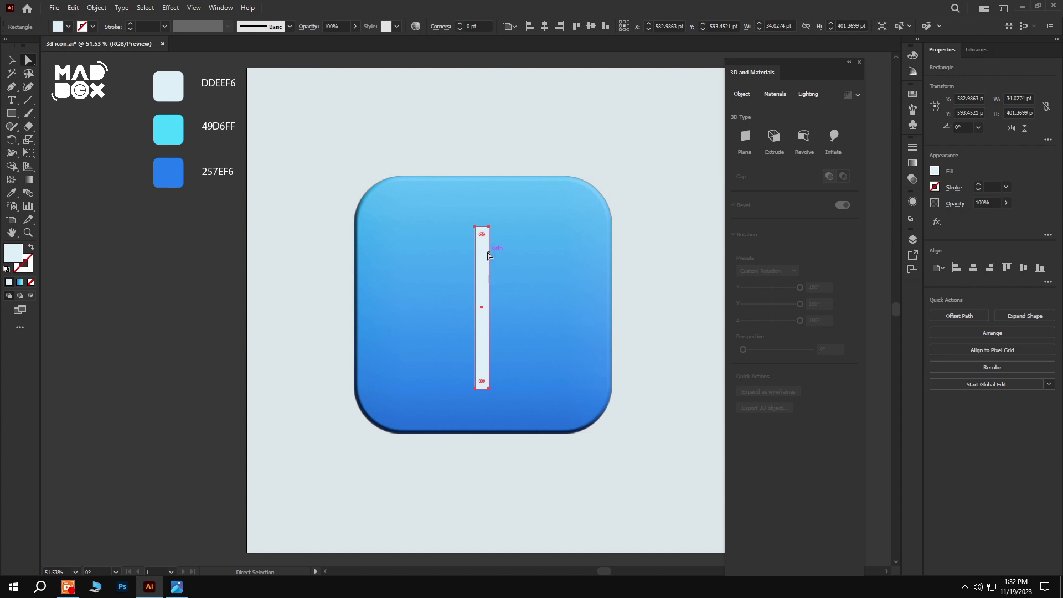
pyautogui.keyDown('alt'); pyautogui.scroll(2, 488, 240); pyautogui.keyUp('alt')
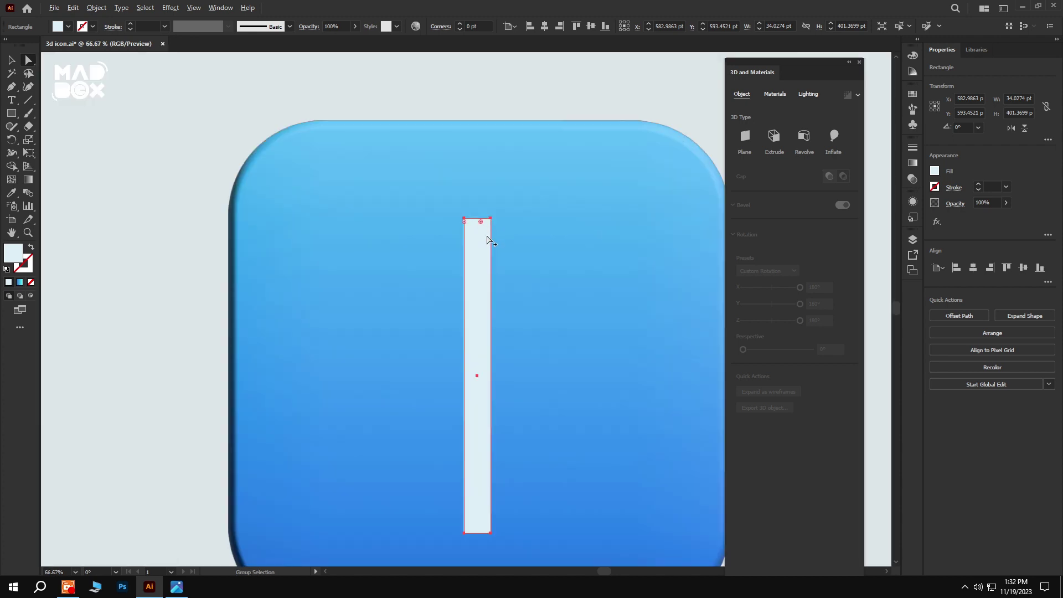
pyautogui.keyDown('alt'); pyautogui.scroll(2, 487, 240); pyautogui.keyUp('alt')
pyautogui.moveTo(471, 525); pyautogui.dragTo(451, 525)
pyautogui.press('v')
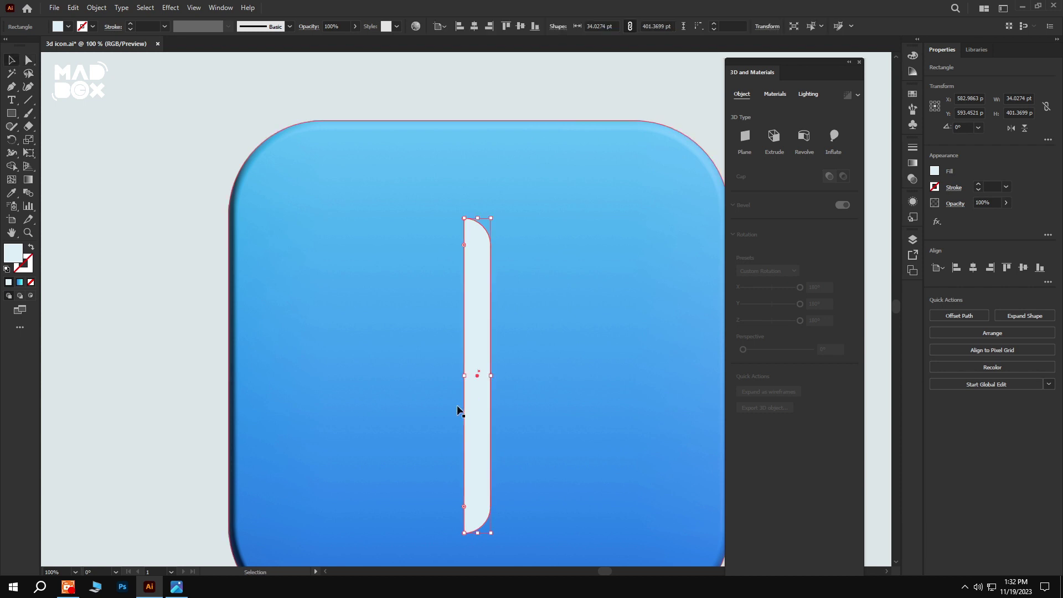
pyautogui.keyDown('alt'); pyautogui.scroll(-1, 489, 388); pyautogui.keyUp('alt')
pyautogui.scroll(-1, 484, 376)
pyautogui.scroll(-1, 485, 357)
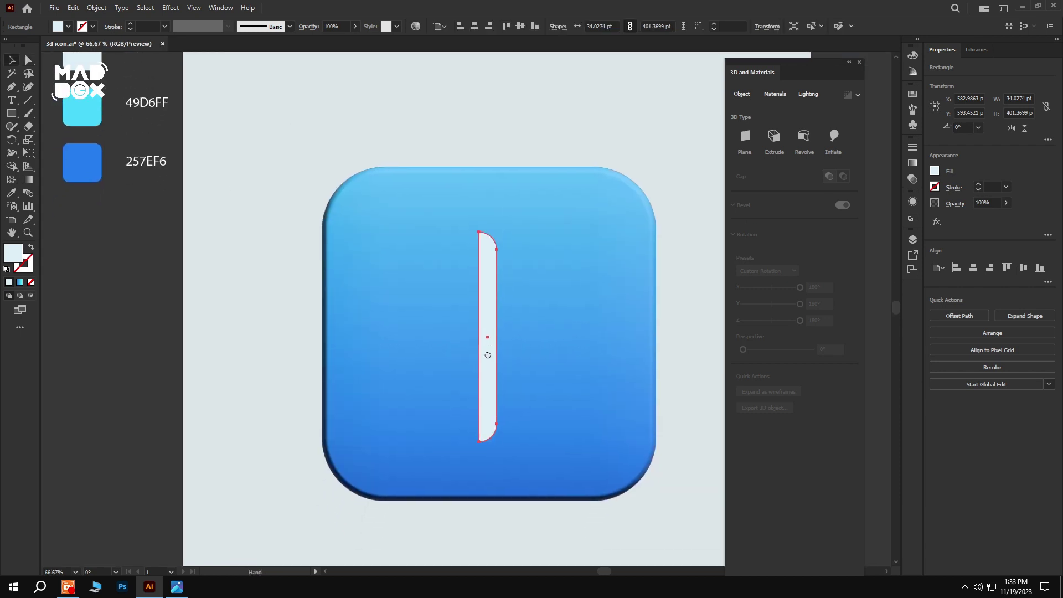
pyautogui.moveTo(846, 73); pyautogui.dragTo(876, 67)
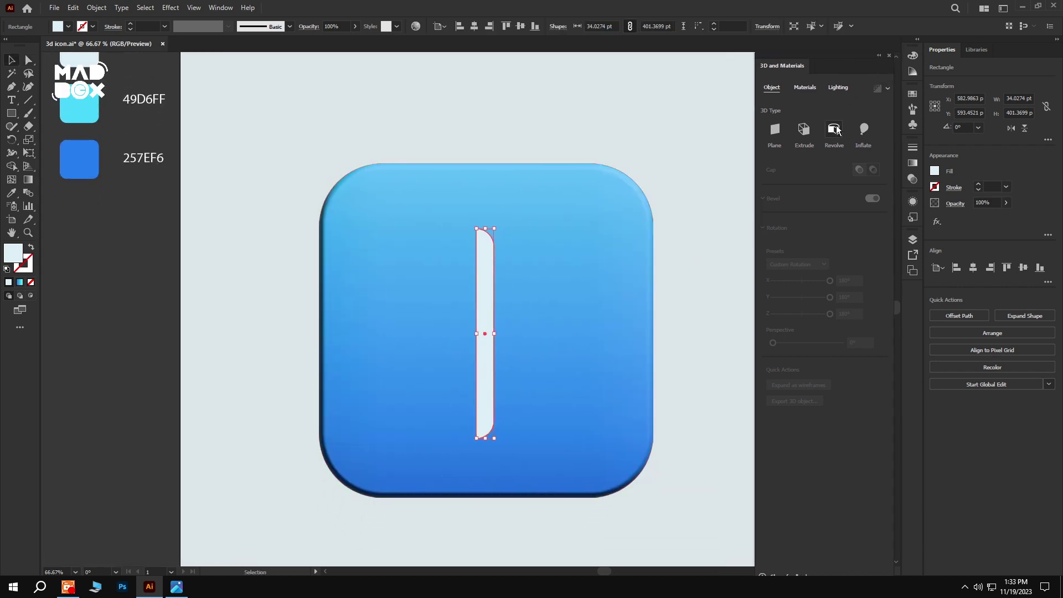
# Step: Revolve the bar into a slimmer, taller 3D capsule tilted diagonally (Y 180°, Z about 160°)
pyautogui.click(833, 129)
pyautogui.keyDown('alt'); pyautogui.scroll(1, 495, 327); pyautogui.keyUp('alt')
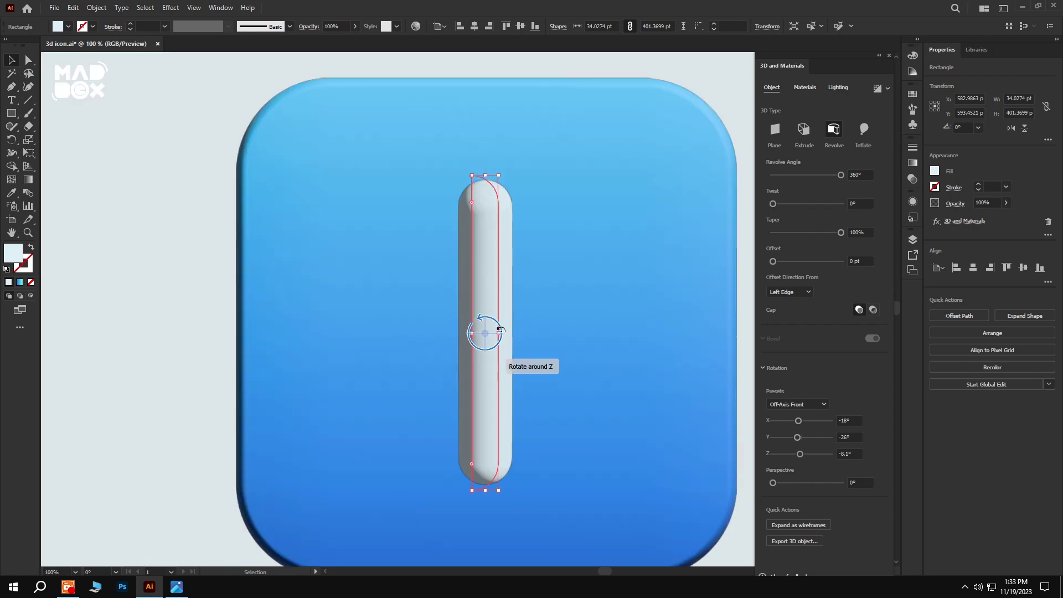
pyautogui.keyDown('alt'); pyautogui.scroll(1, 499, 335); pyautogui.keyUp('alt')
pyautogui.moveTo(459, 331); pyautogui.dragTo(479, 331)
pyautogui.keyDown('alt'); pyautogui.scroll(-2, 480, 331); pyautogui.keyUp('alt')
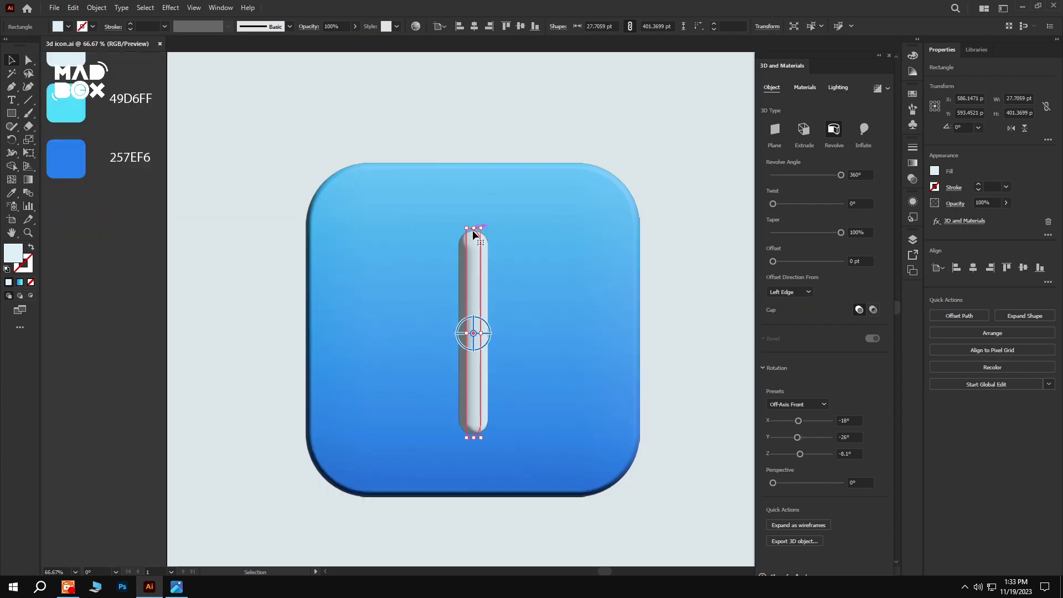
pyautogui.moveTo(475, 233); pyautogui.dragTo(475, 216)
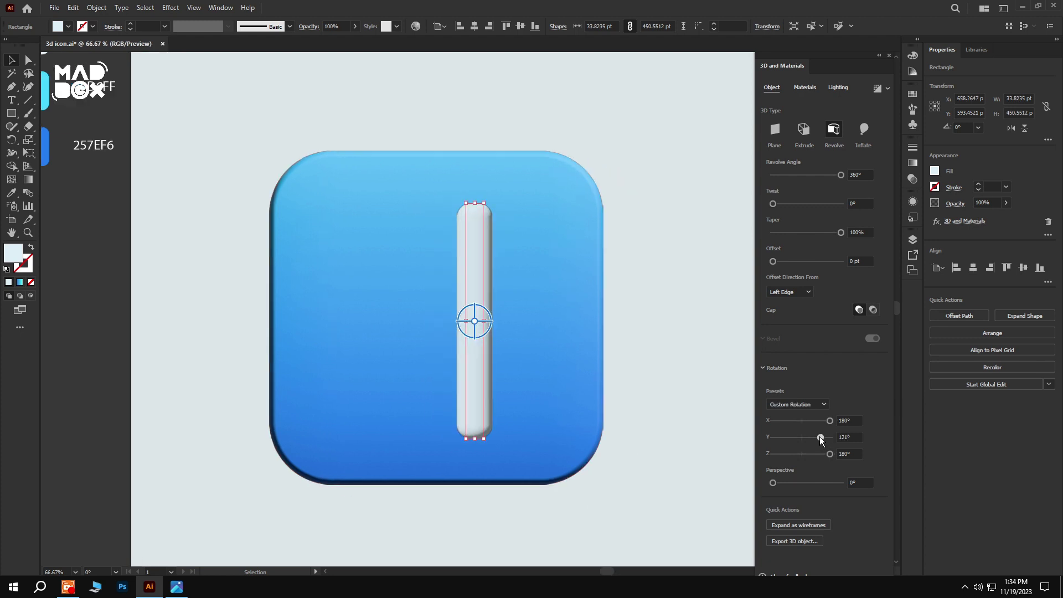
pyautogui.moveTo(820, 438)
pyautogui.mouseDown()
pyautogui.moveTo(829, 438)
pyautogui.moveTo(826, 454)
pyautogui.mouseUp()
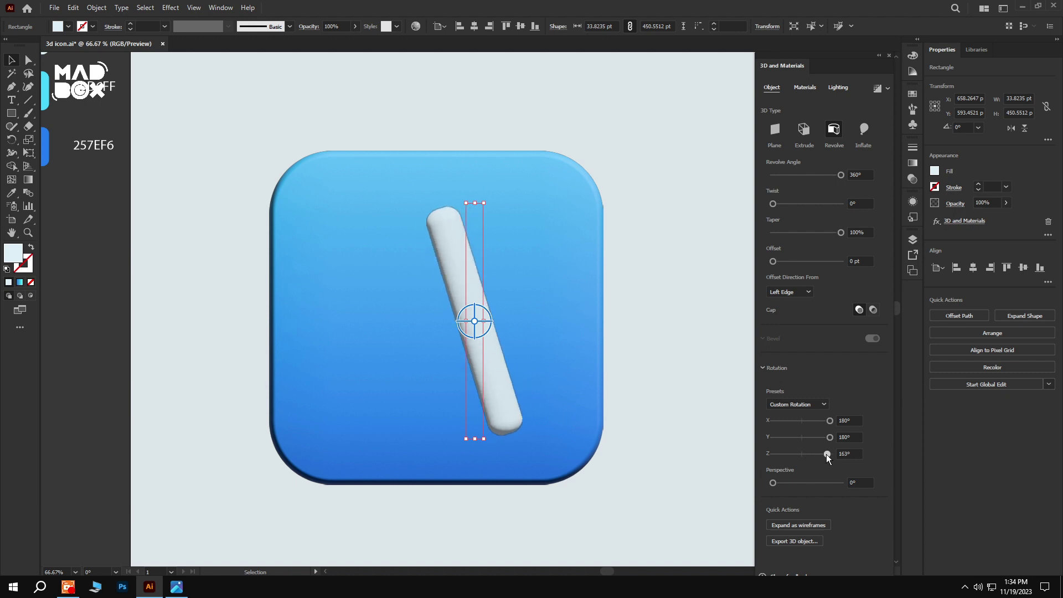
# Step: Adjust the blue background's main light rotation, height and softness
pyautogui.click(576, 174)
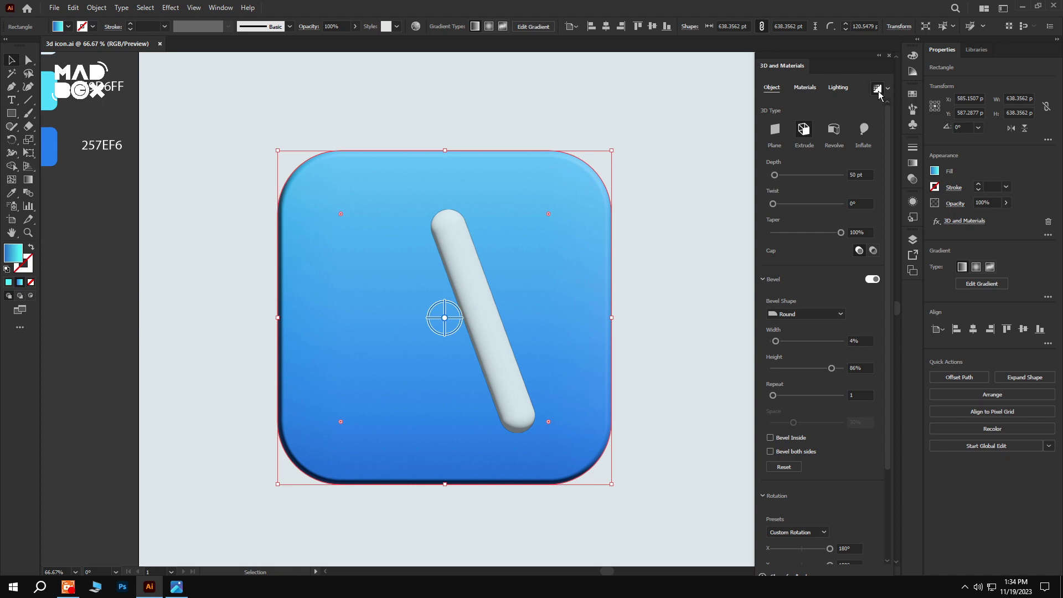
pyautogui.click(838, 87)
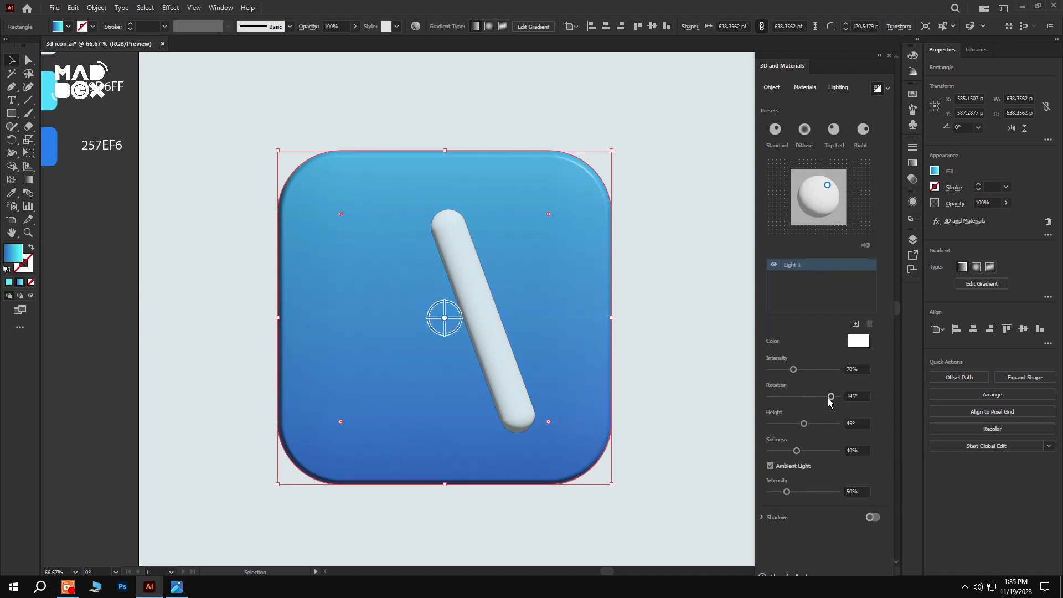
pyautogui.moveTo(831, 396)
pyautogui.mouseDown()
pyautogui.moveTo(799, 402)
pyautogui.moveTo(829, 401)
pyautogui.mouseUp()
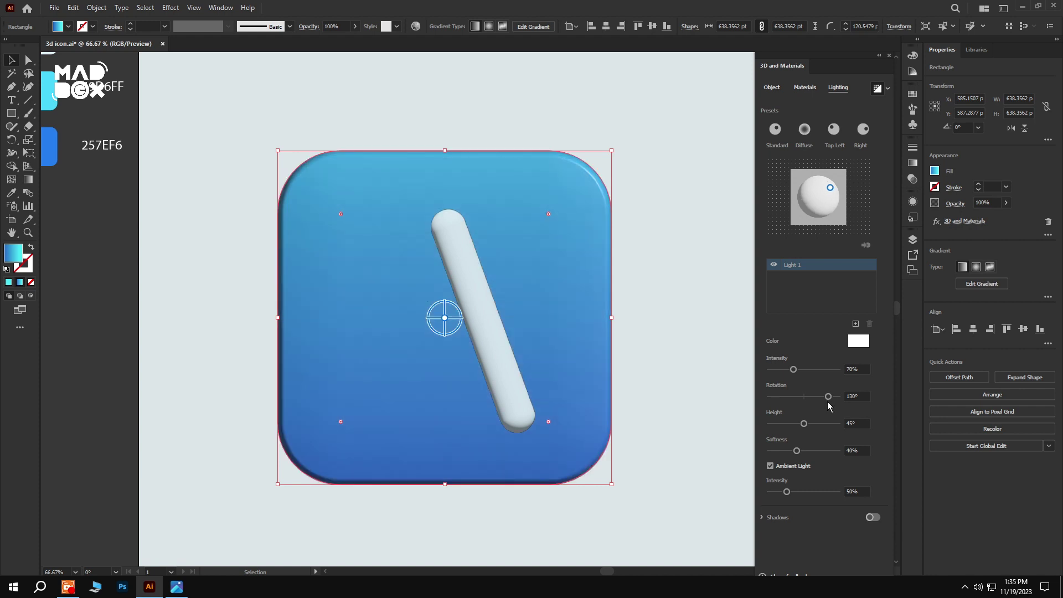
pyautogui.moveTo(804, 424)
pyautogui.mouseDown()
pyautogui.moveTo(826, 426)
pyautogui.moveTo(817, 426)
pyautogui.mouseUp()
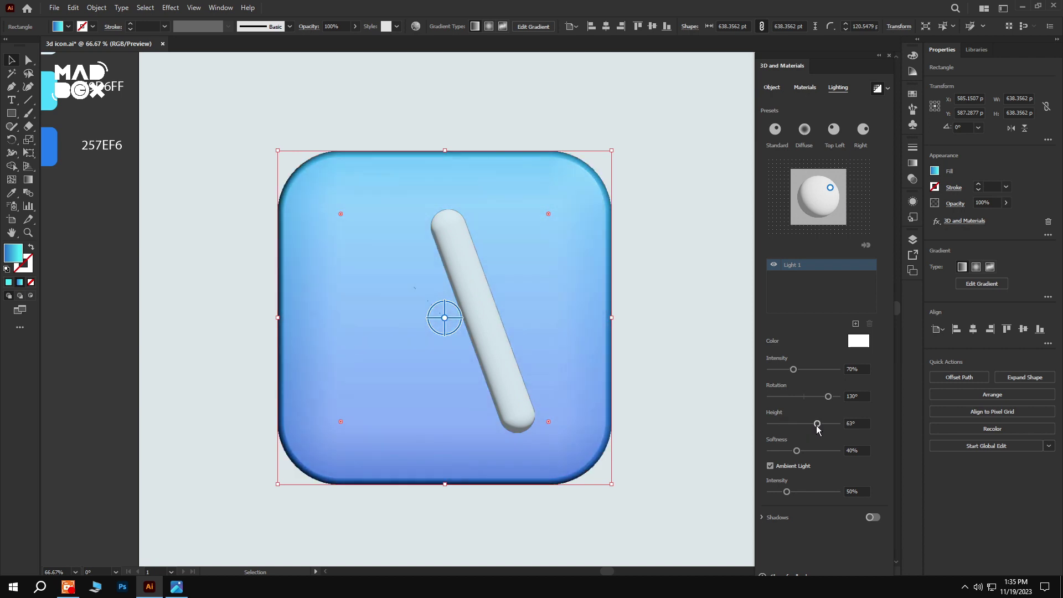
pyautogui.moveTo(797, 450); pyautogui.dragTo(829, 450)
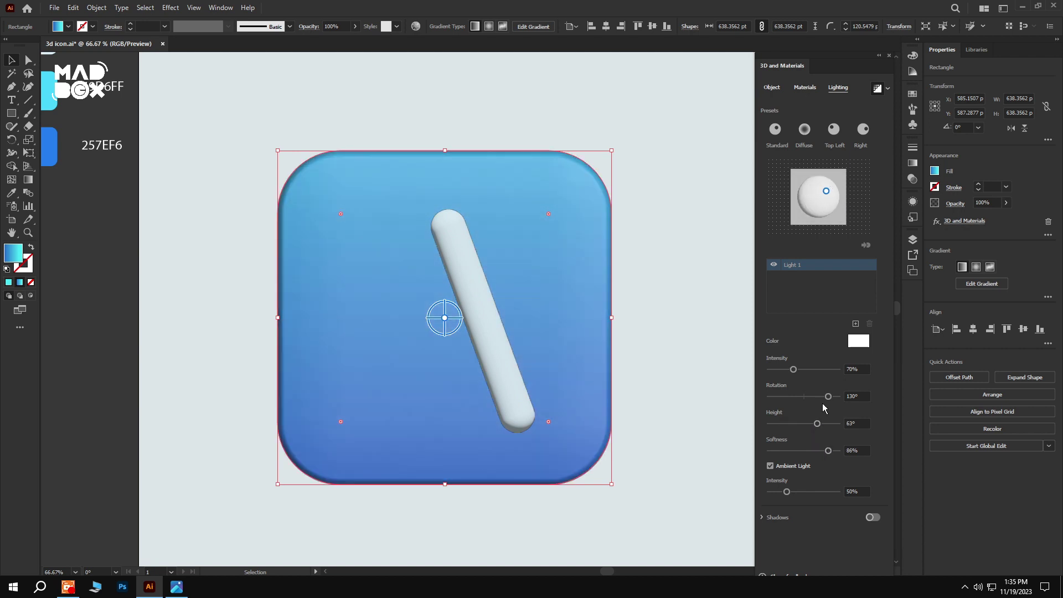
# Step: Add a dimmer, softened second light from the lower left and widen the bevel slightly
pyautogui.click(855, 323)
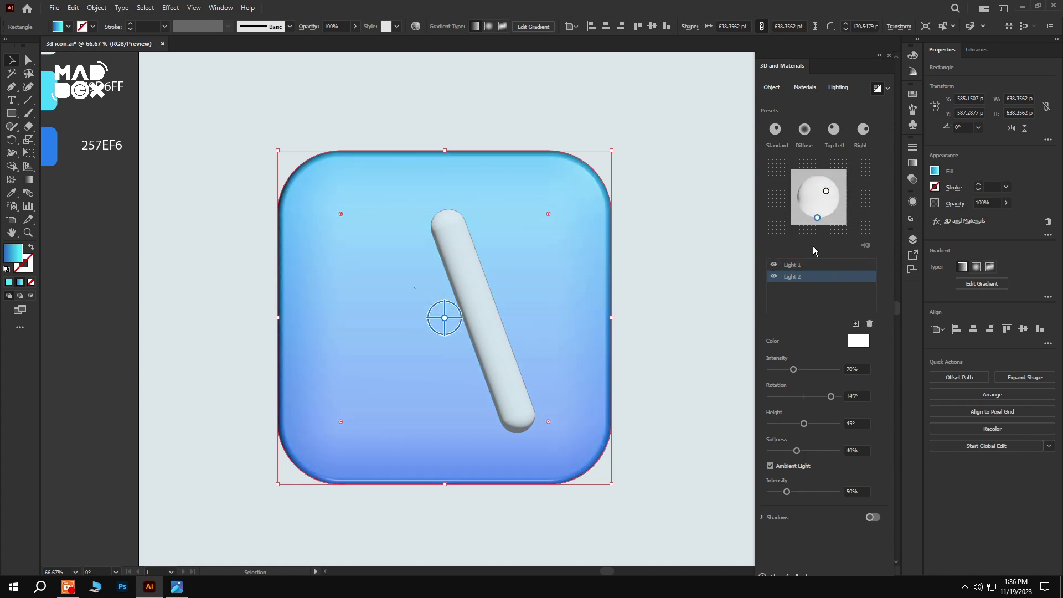
pyautogui.moveTo(817, 217); pyautogui.dragTo(813, 213)
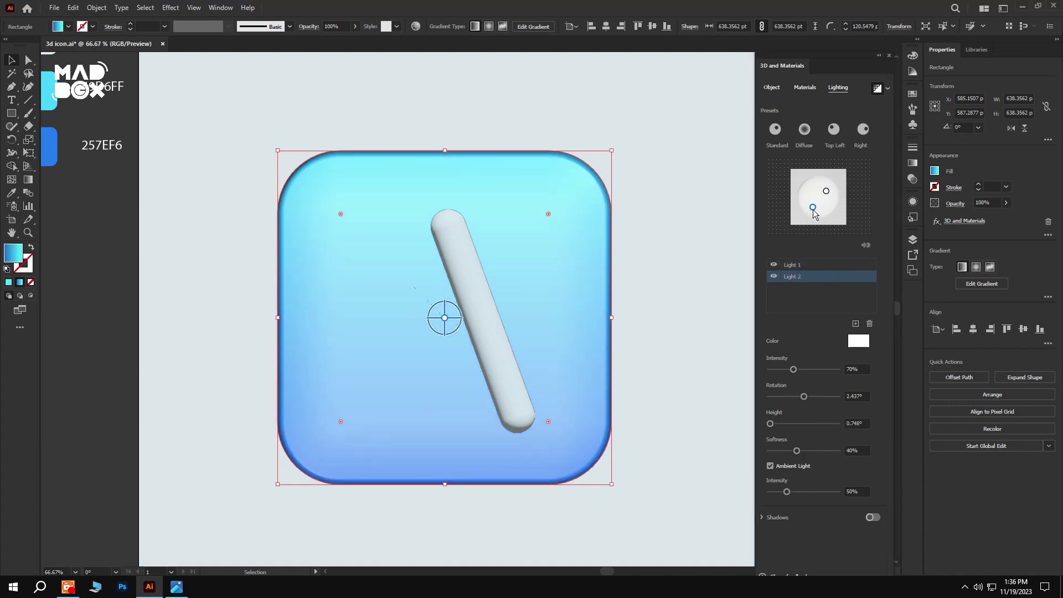
pyautogui.click(831, 451)
pyautogui.moveTo(794, 370); pyautogui.dragTo(784, 370)
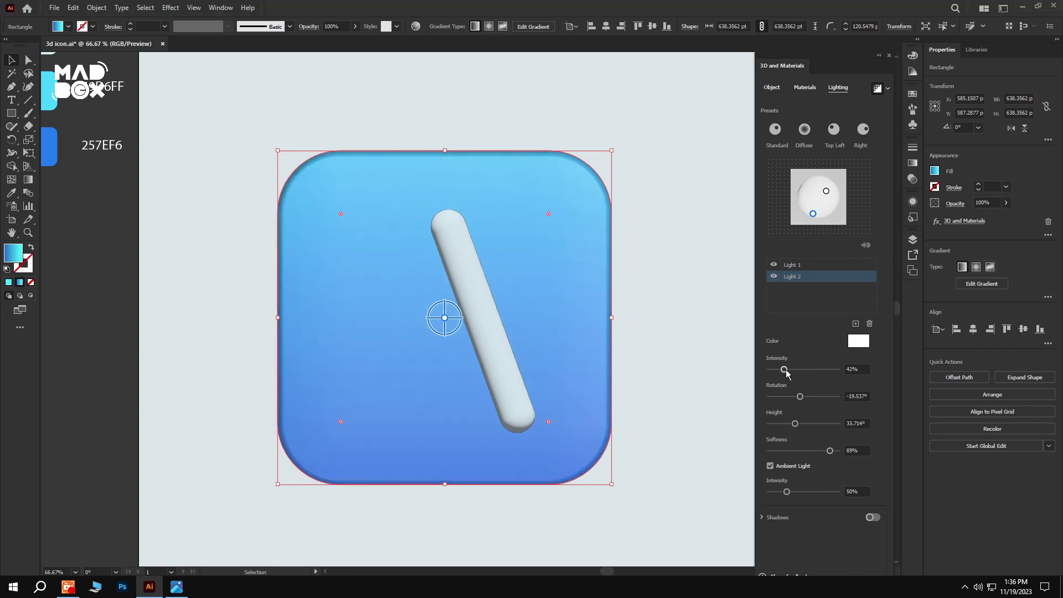
pyautogui.moveTo(826, 191); pyautogui.dragTo(828, 183)
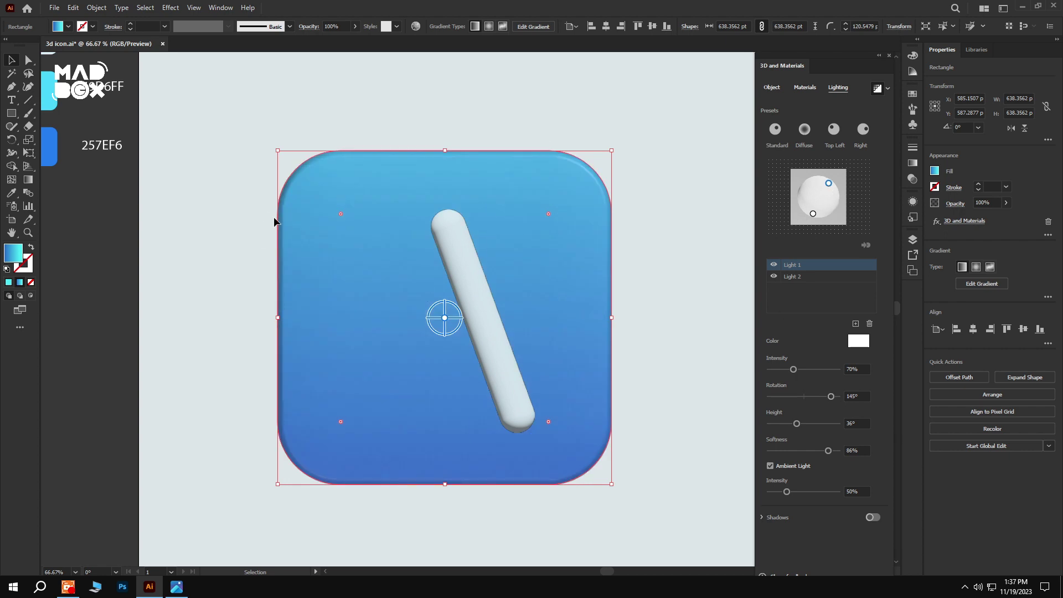
pyautogui.click(772, 87)
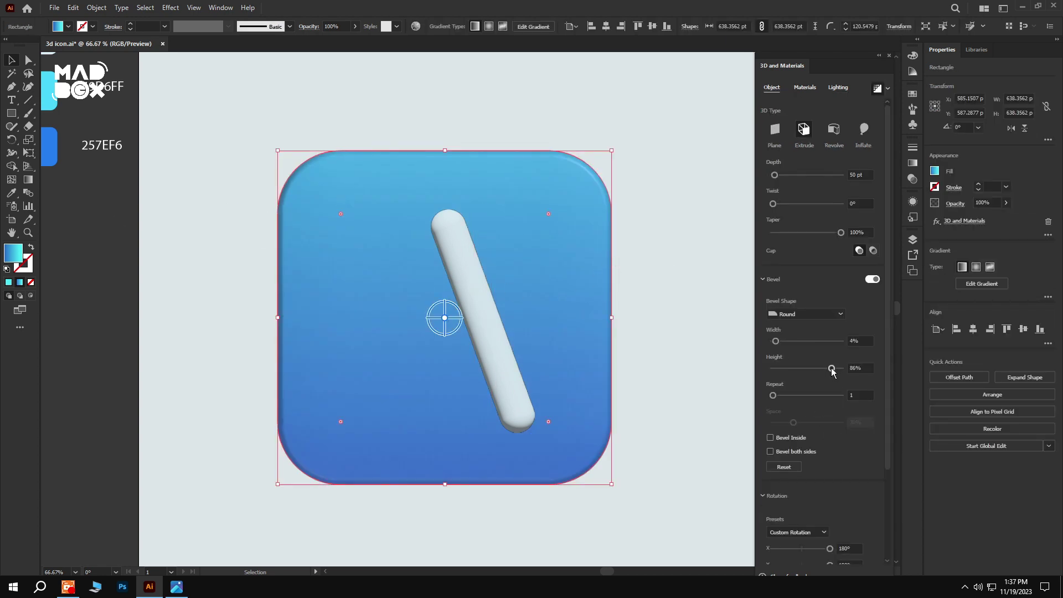
pyautogui.moveTo(775, 341); pyautogui.dragTo(777, 341)
# Step: Select the white 3D pill and increase its lighting softness
pyautogui.click(705, 348)
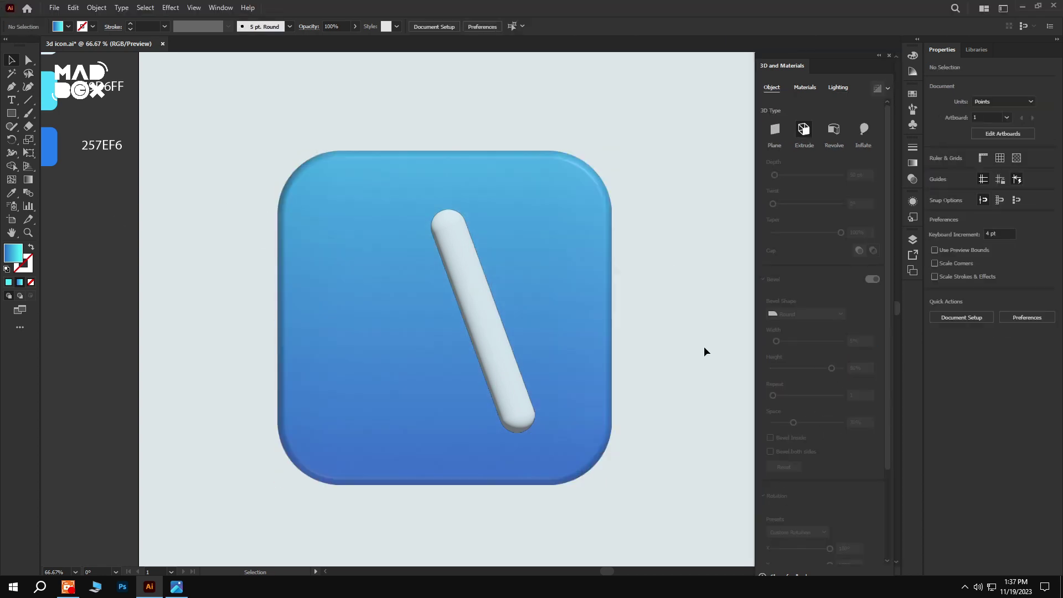
pyautogui.click(503, 347)
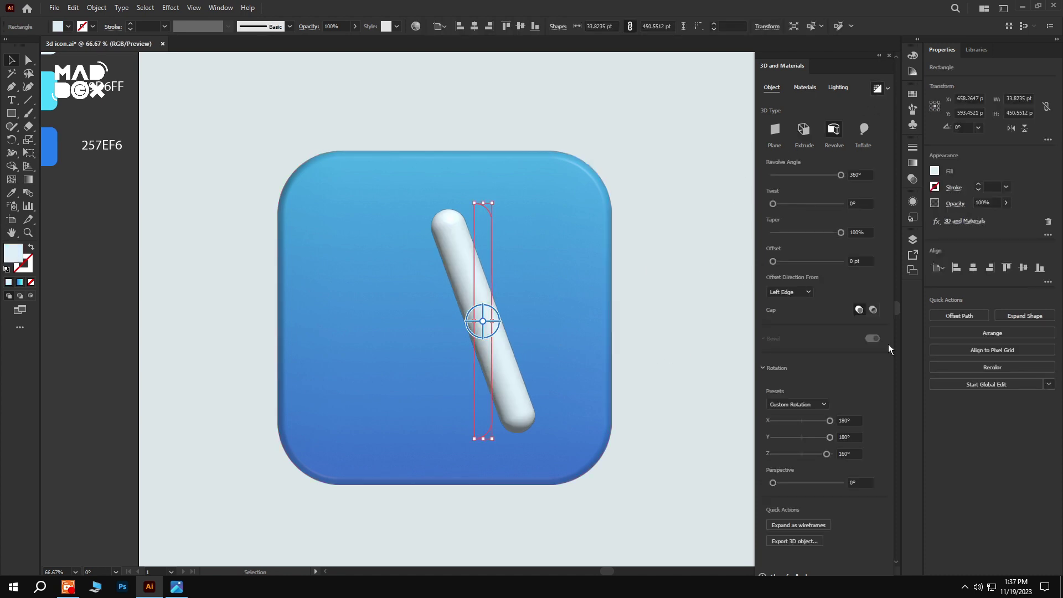
pyautogui.click(838, 87)
pyautogui.moveTo(825, 450); pyautogui.dragTo(830, 451)
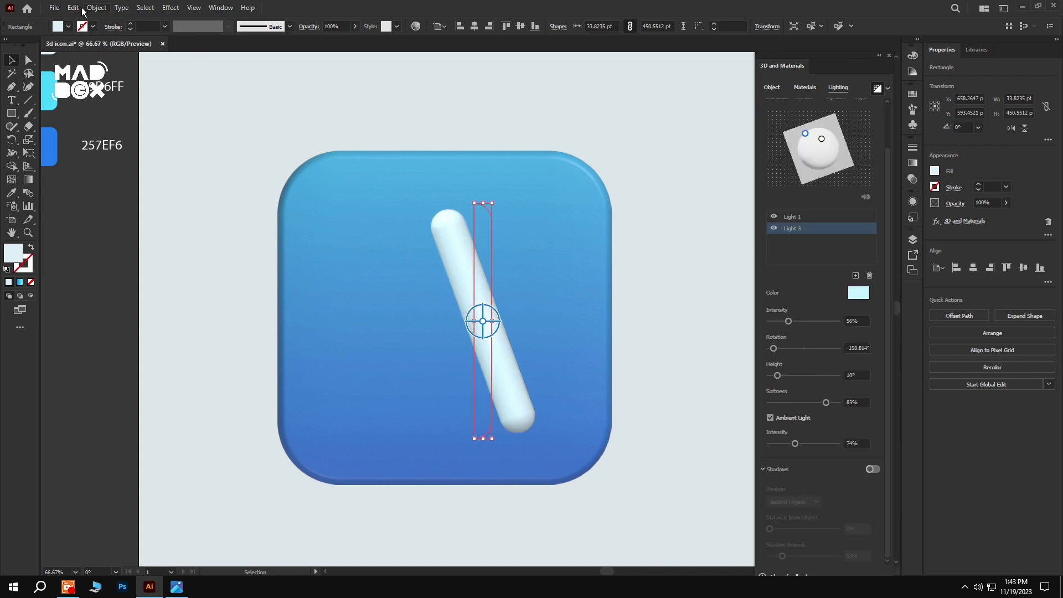
pyautogui.click(96, 7)
# Step: Expand the pill and mirror a copy to form the two crossed legs of the A
pyautogui.click(123, 161)
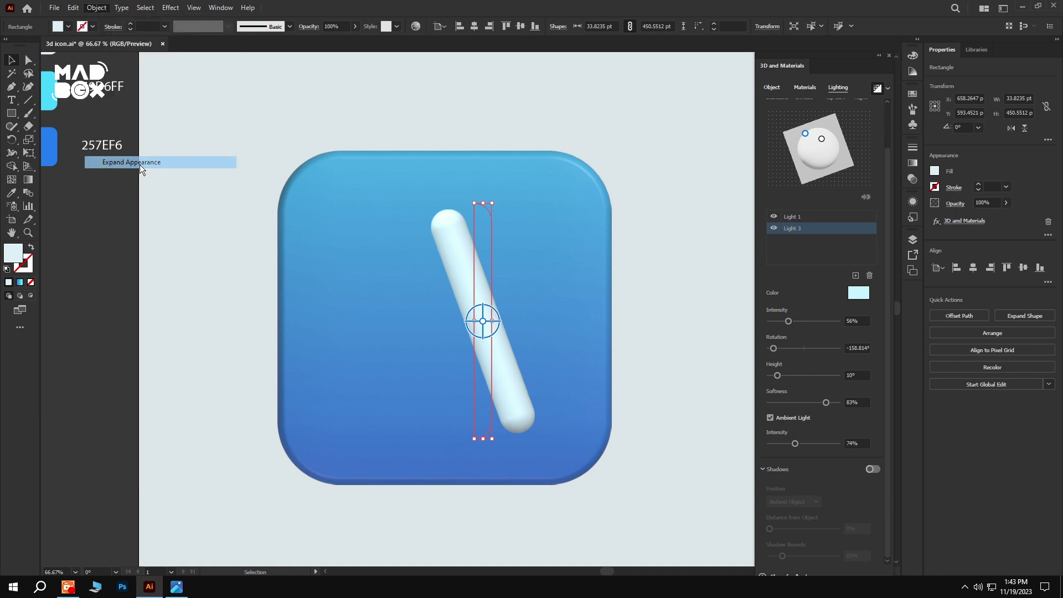
pyautogui.moveTo(473, 275); pyautogui.dragTo(413, 284)
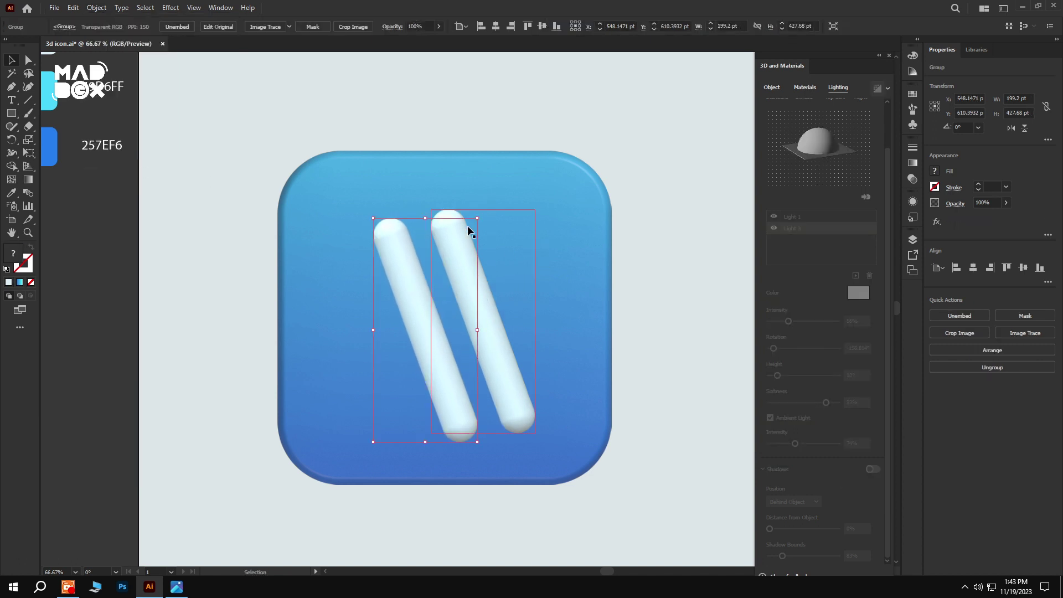
pyautogui.rightClick(459, 251)
pyautogui.moveTo(512, 443)
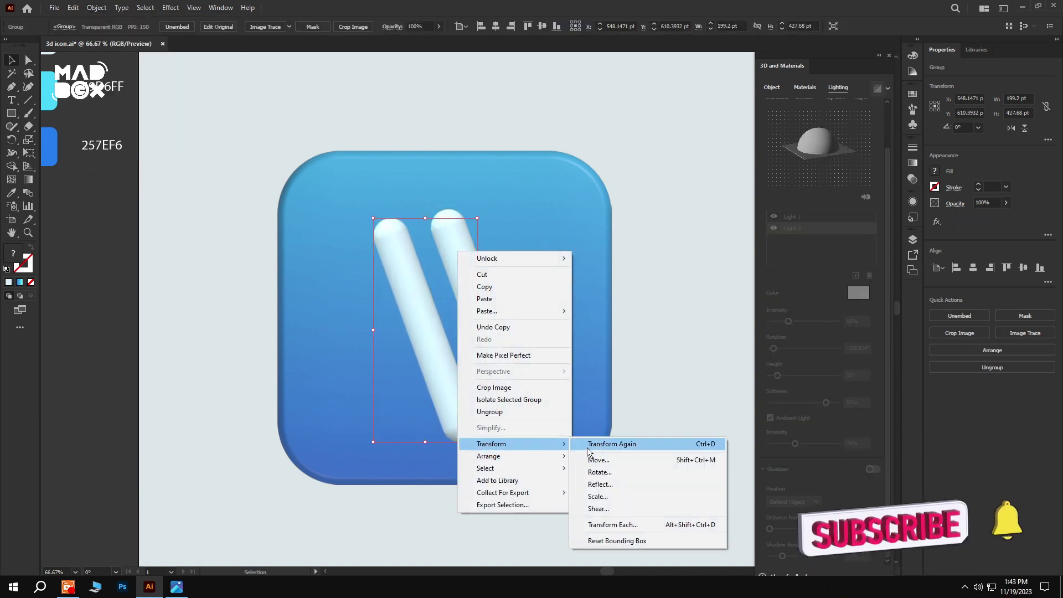
pyautogui.click(613, 481)
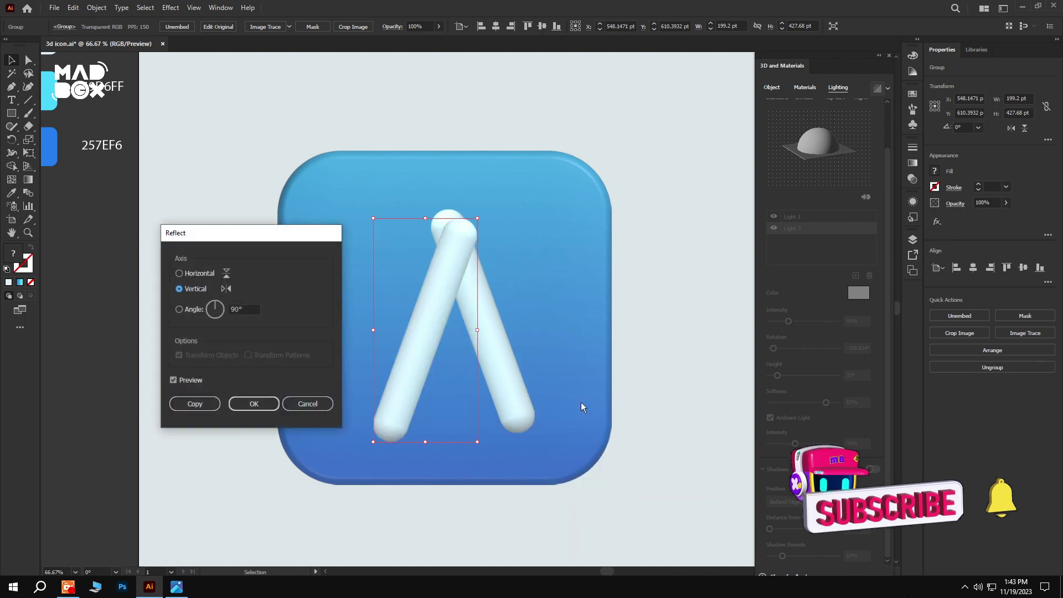
pyautogui.click(258, 406)
pyautogui.moveTo(433, 341)
pyautogui.mouseDown()
pyautogui.moveTo(447, 330)
pyautogui.moveTo(417, 331)
pyautogui.mouseUp()
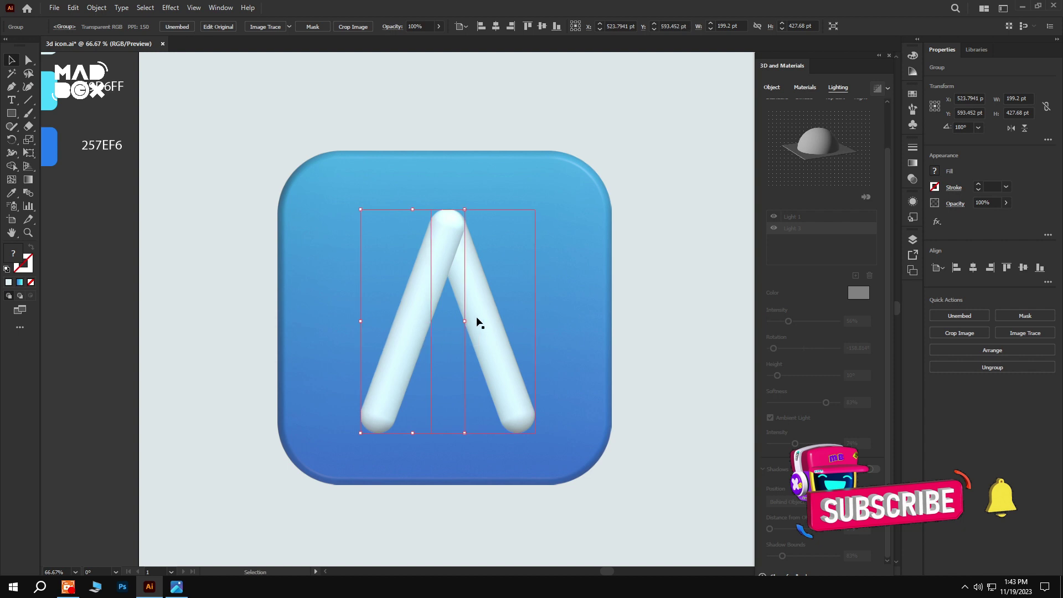
pyautogui.moveTo(538, 206)
pyautogui.mouseDown()
pyautogui.moveTo(476, 234)
pyautogui.moveTo(469, 258)
pyautogui.mouseUp()
# Step: Copy a leg and rotate it into a near-horizontal crossbar across the lower A
pyautogui.click(446, 231)
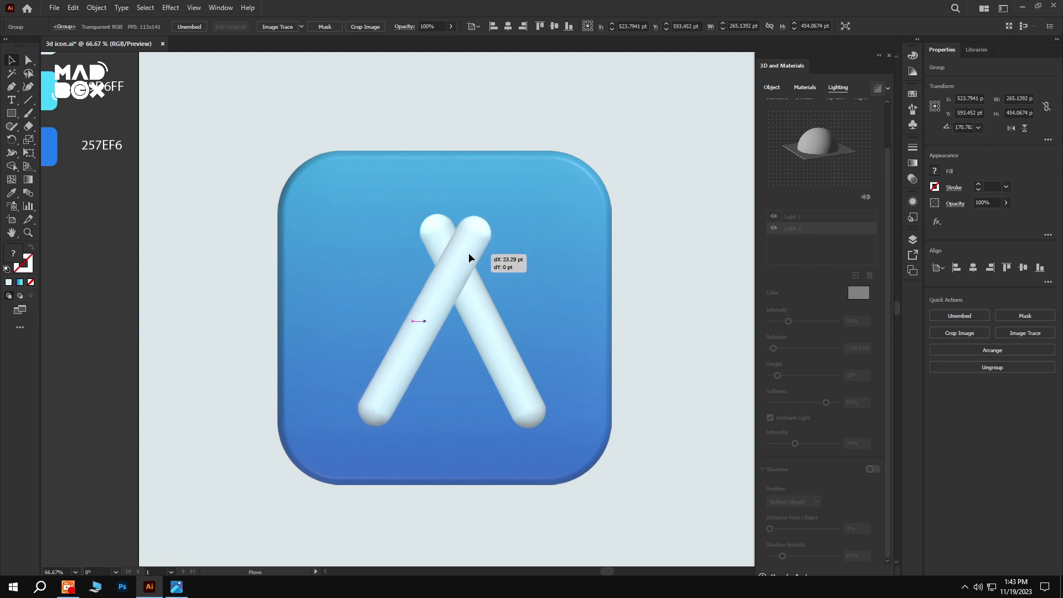
pyautogui.moveTo(468, 258)
pyautogui.mouseDown()
pyautogui.moveTo(553, 352)
pyautogui.moveTo(614, 385)
pyautogui.mouseUp()
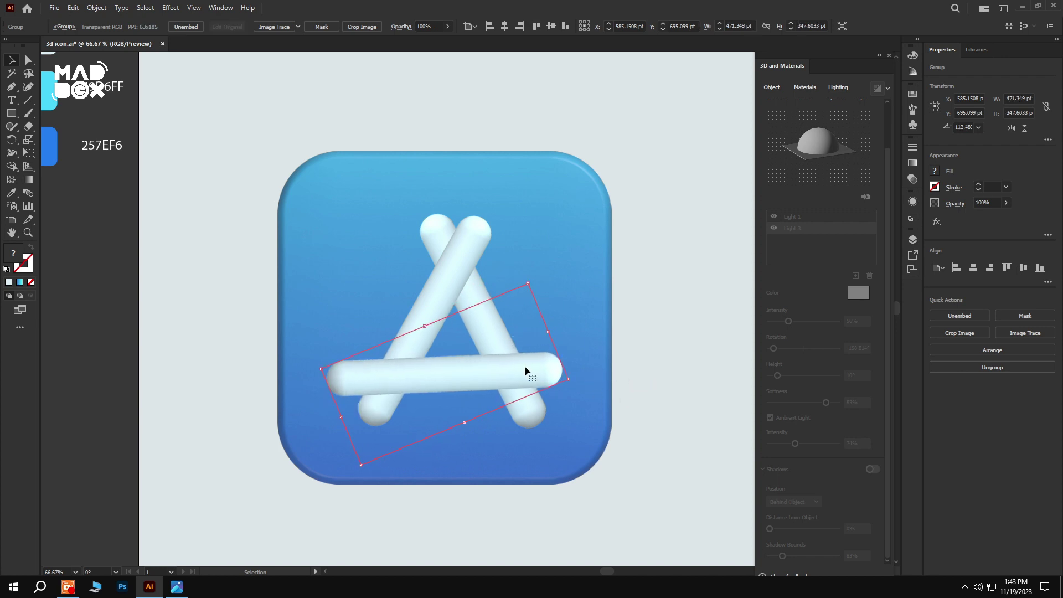
pyautogui.moveTo(525, 370)
pyautogui.mouseDown()
pyautogui.moveTo(539, 357)
pyautogui.moveTo(587, 377)
pyautogui.mouseUp()
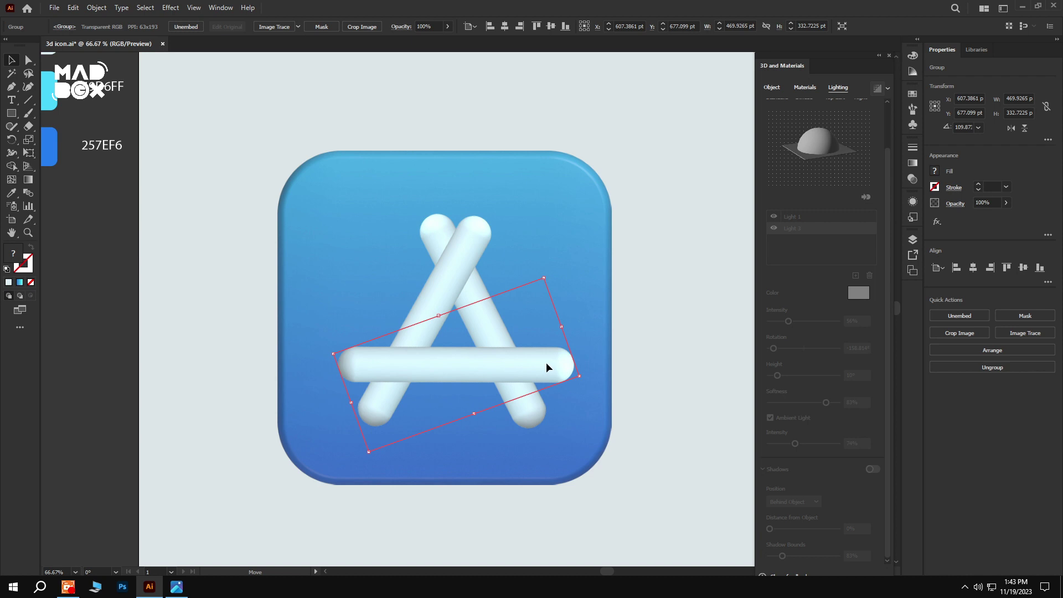
# Step: Scale up the three-pill A to fill the icon
pyautogui.click(636, 351)
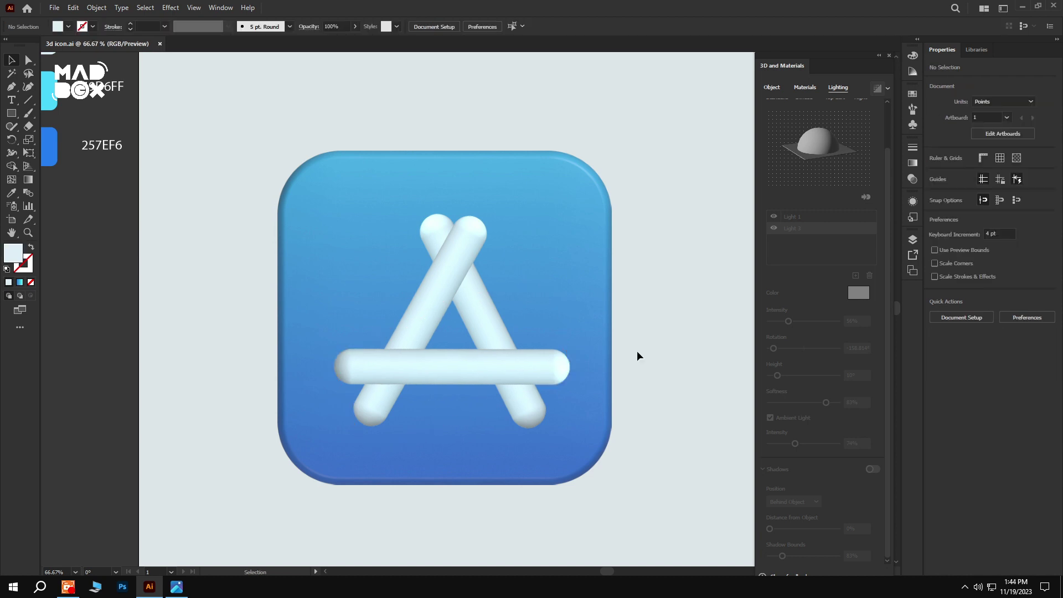
pyautogui.click(451, 302)
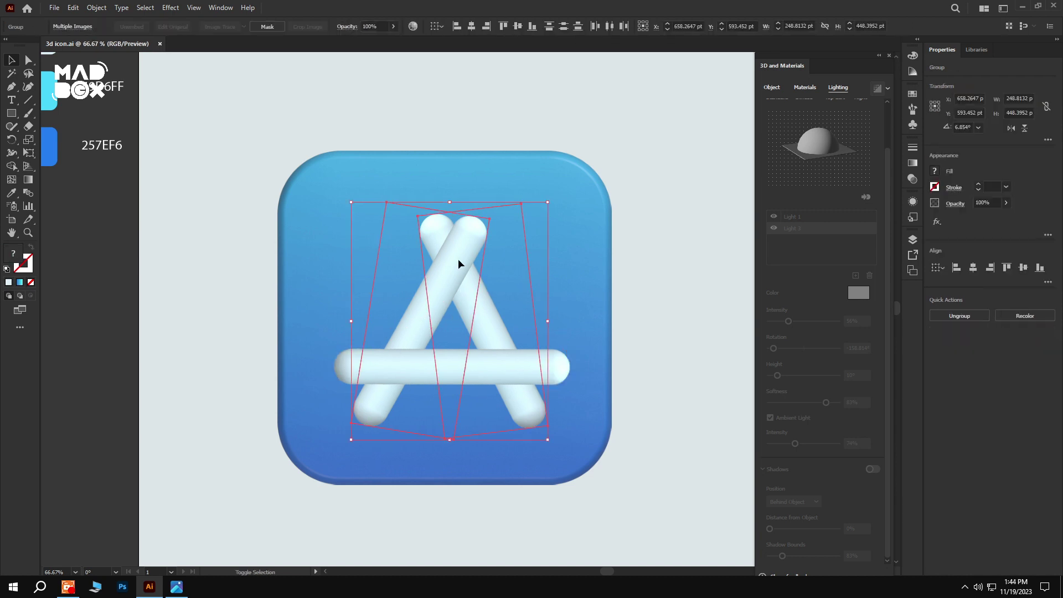
pyautogui.moveTo(413, 380); pyautogui.dragTo(411, 361)
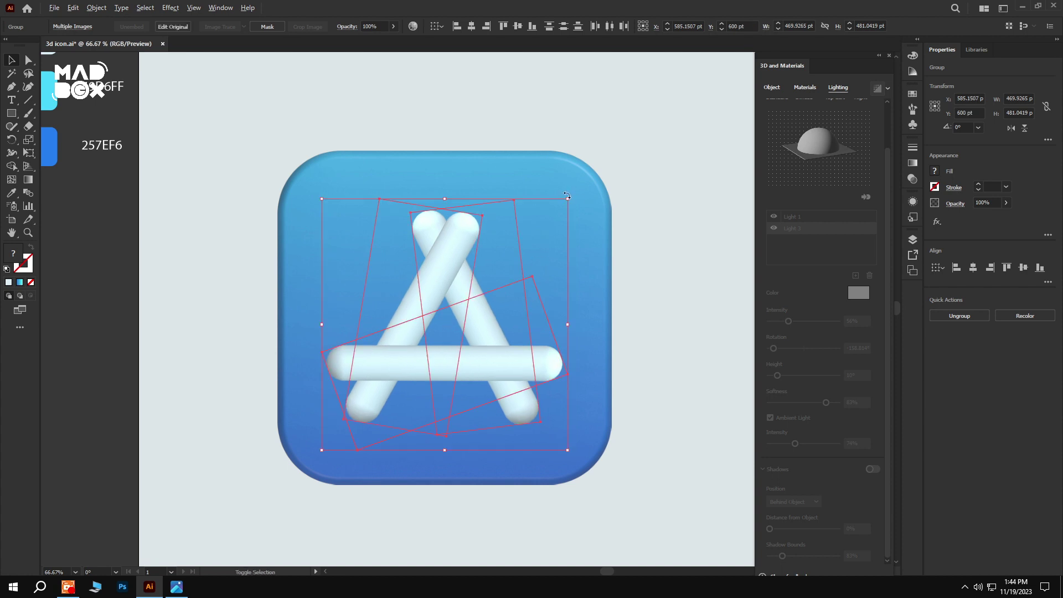
pyautogui.moveTo(566, 195); pyautogui.dragTo(579, 191)
# Step: Give the down-right leg a drop shadow offset X -10 pt and pushed down to 44 pt
pyautogui.click(487, 286)
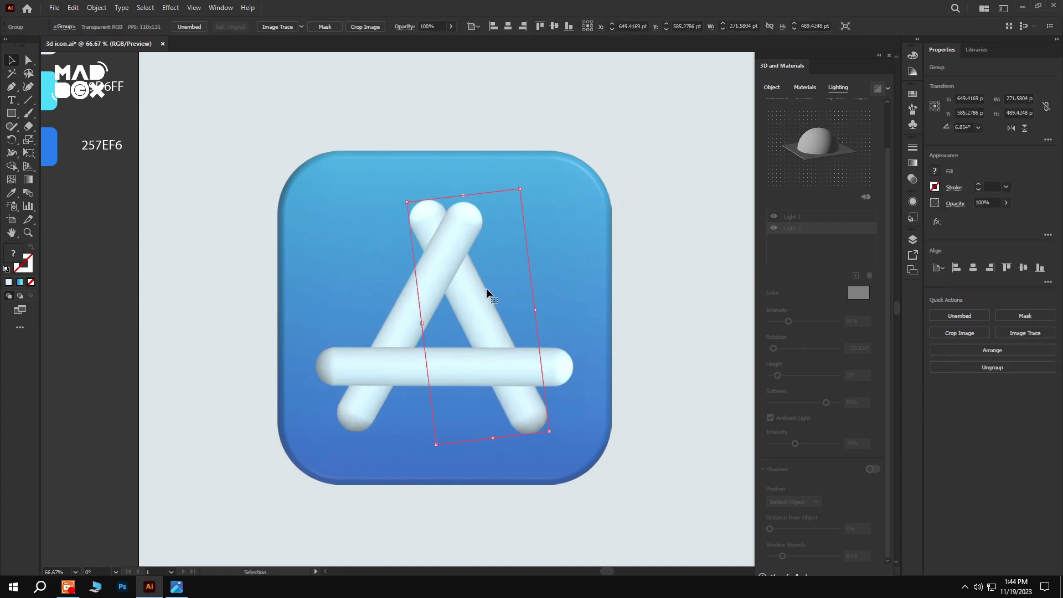
pyautogui.click(170, 7)
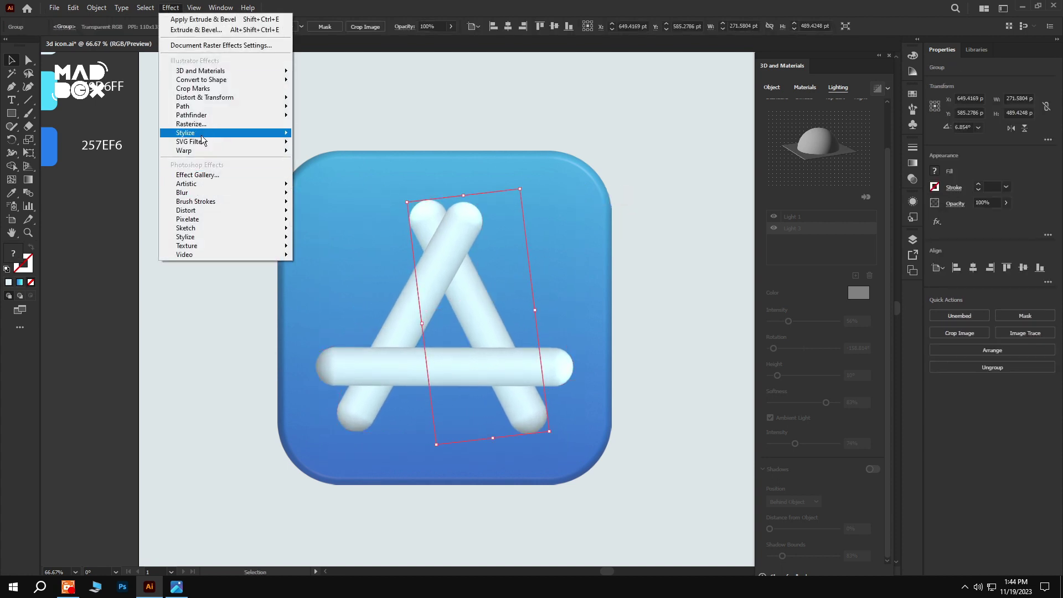
pyautogui.moveTo(185, 133)
pyautogui.click(346, 135)
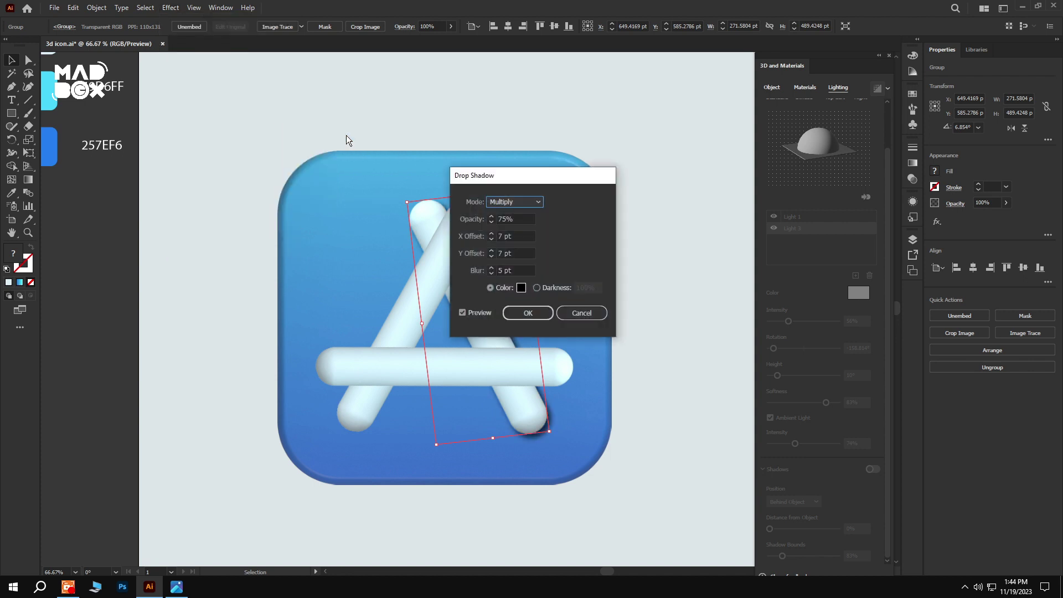
pyautogui.moveTo(550, 175); pyautogui.dragTo(713, 111)
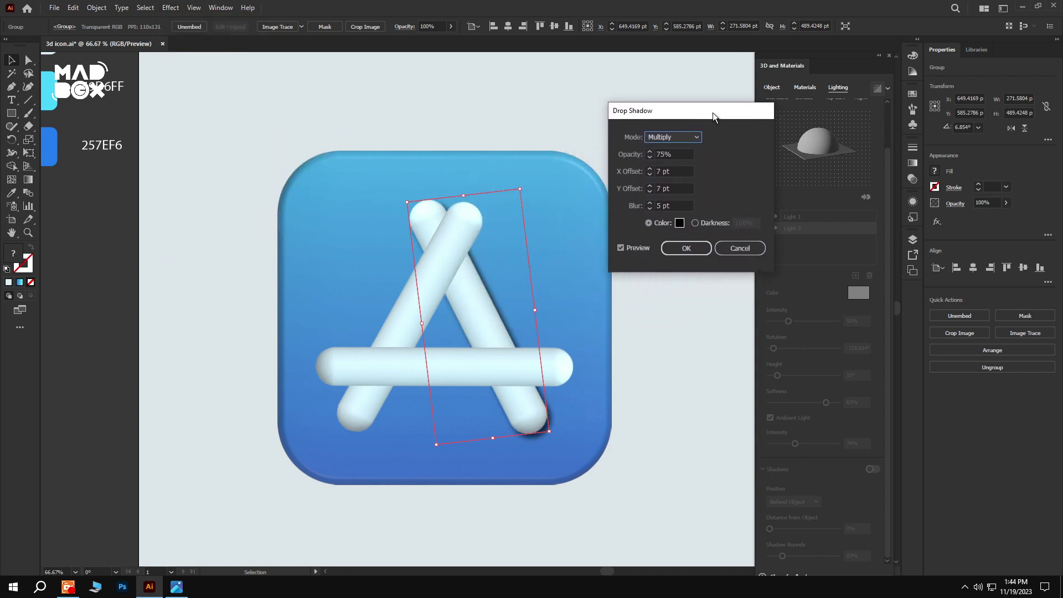
pyautogui.click(650, 176)
pyautogui.write('-7')
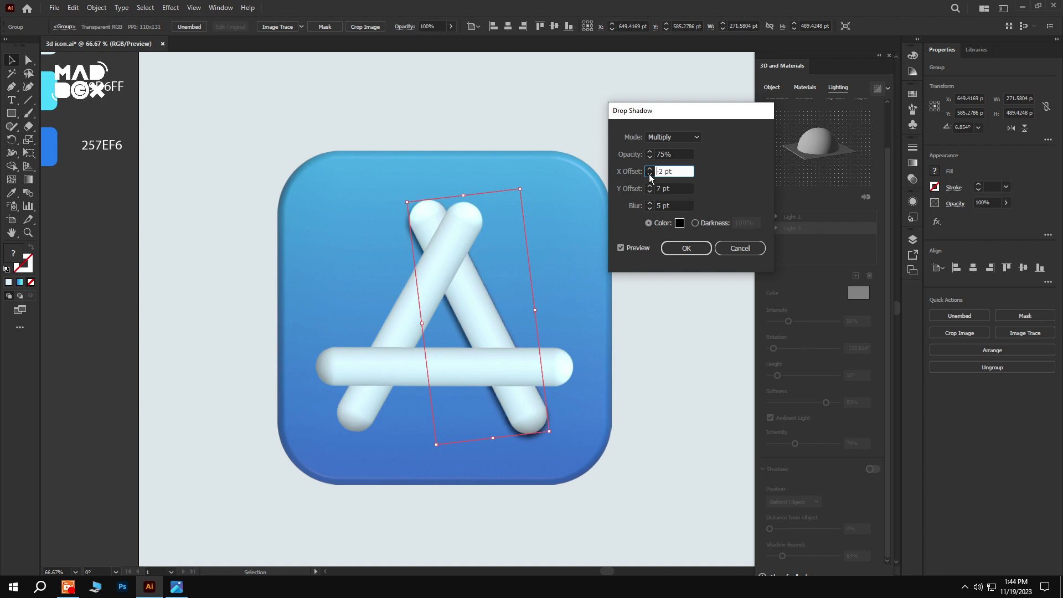
pyautogui.click(652, 205)
pyautogui.scroll(6, 652, 205)
pyautogui.scroll(8, 652, 206)
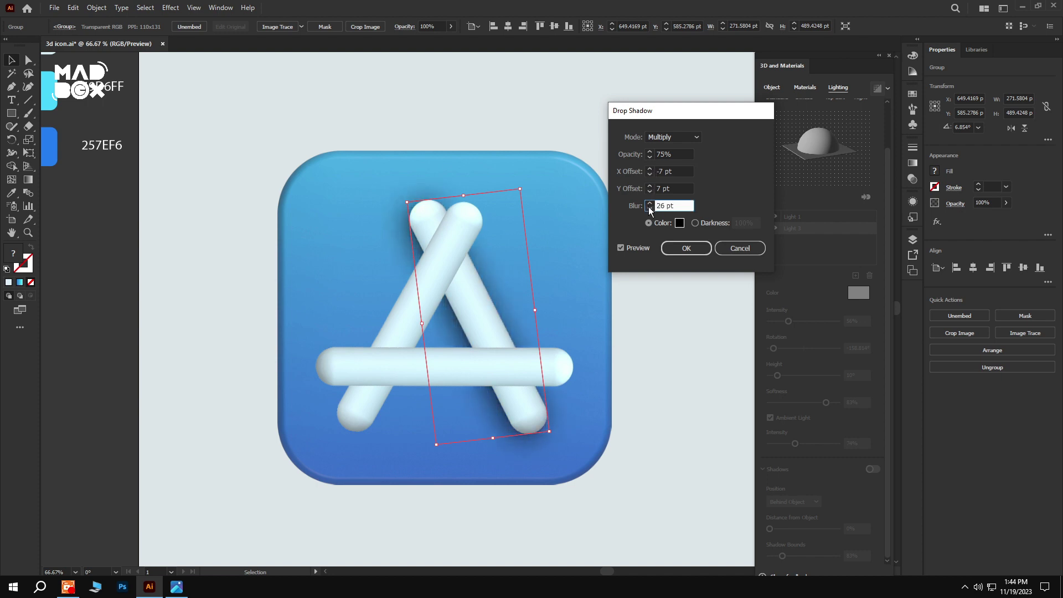
pyautogui.click(649, 208)
pyautogui.click(651, 174)
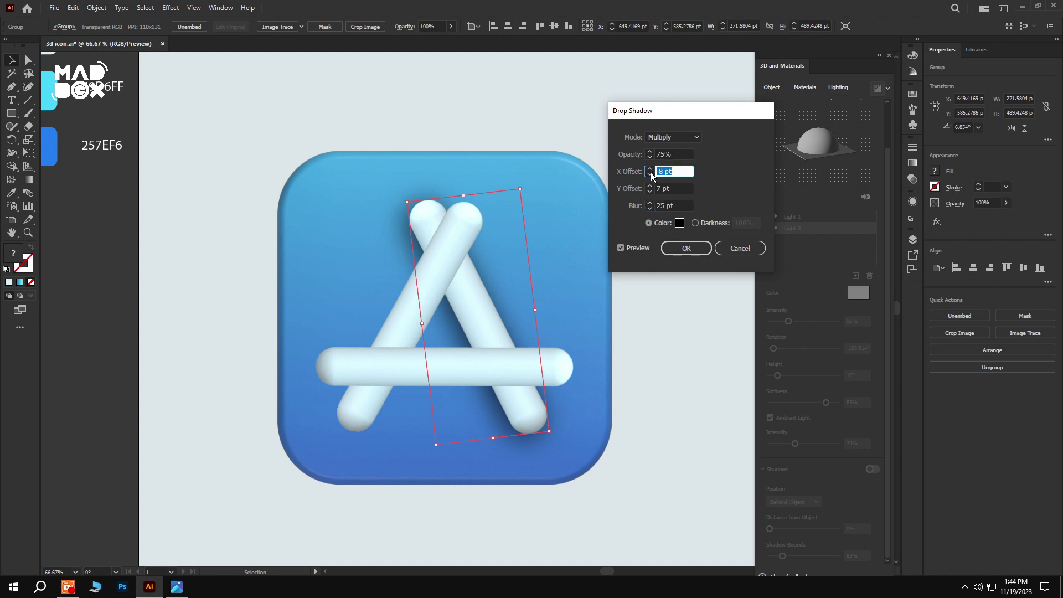
pyautogui.click(650, 175)
pyautogui.write('-10')
pyautogui.click(650, 192)
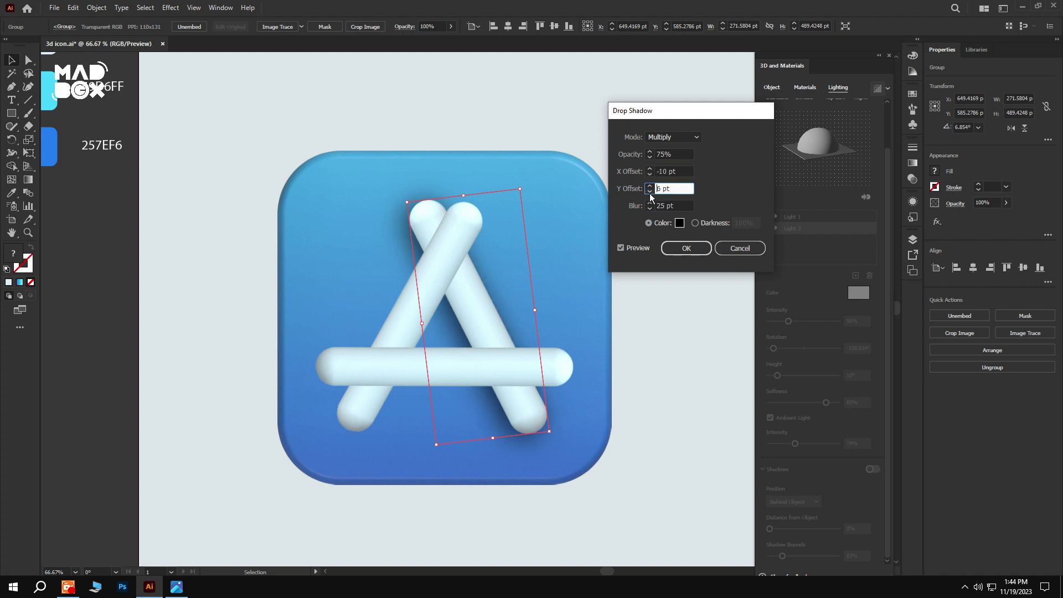
pyautogui.click(650, 192)
pyautogui.click(650, 187)
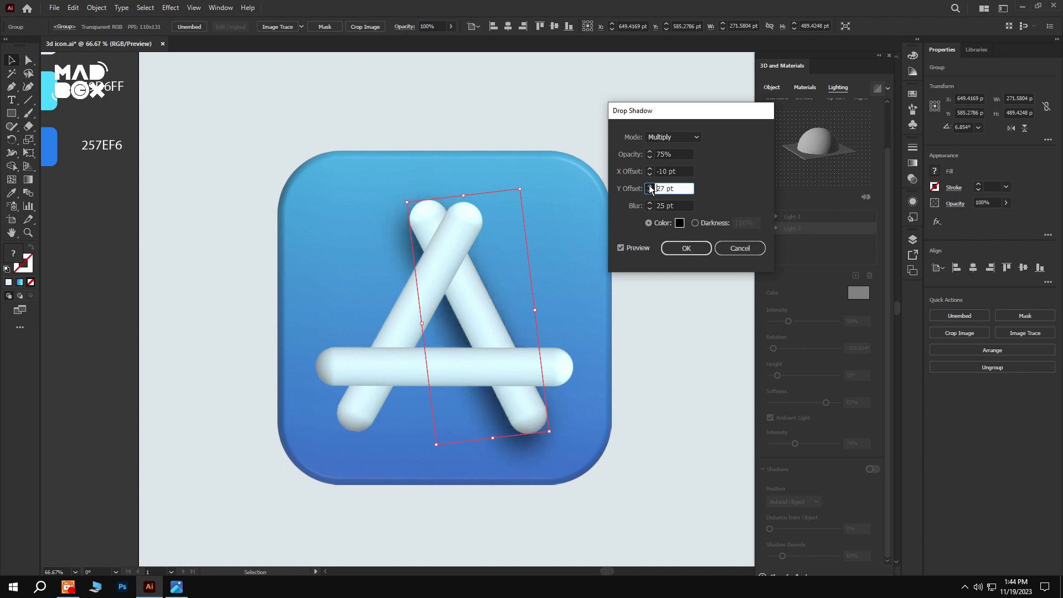
pyautogui.click(650, 187)
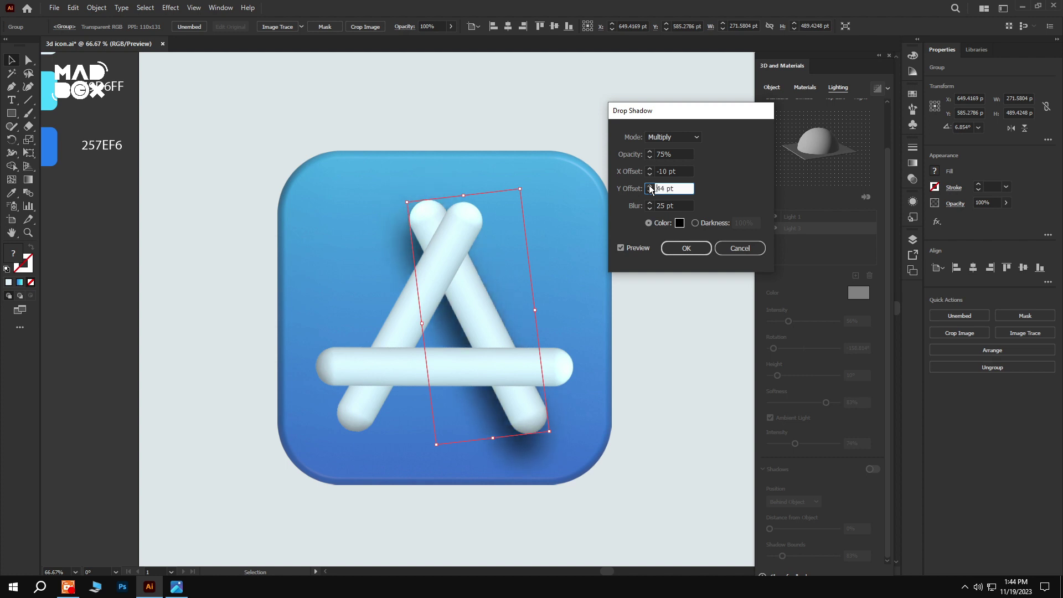
# Step: Make the shadow dark blue with 21 pt blur and 65% opacity
pyautogui.click(678, 222)
pyautogui.moveTo(659, 176); pyautogui.dragTo(659, 172)
pyautogui.click(602, 123)
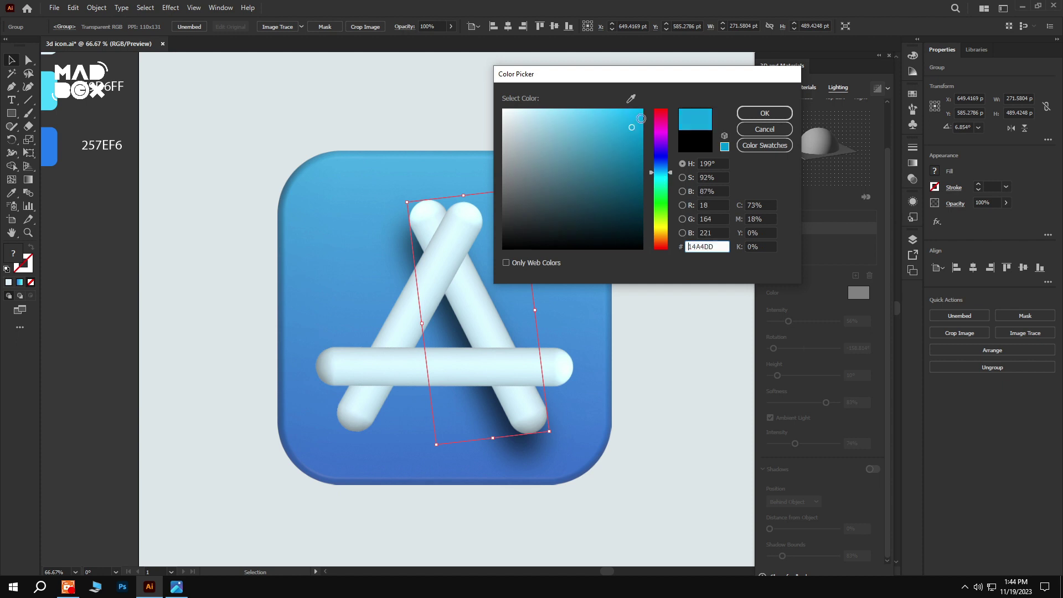
pyautogui.moveTo(602, 123)
pyautogui.mouseDown()
pyautogui.moveTo(640, 165)
pyautogui.moveTo(662, 168)
pyautogui.mouseUp()
pyautogui.click(764, 117)
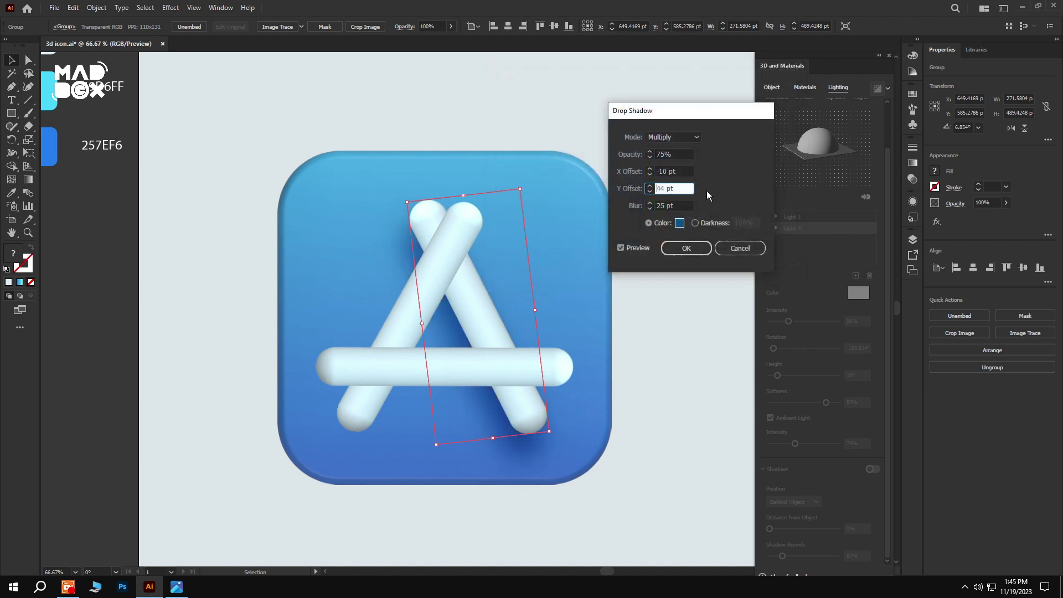
pyautogui.click(679, 223)
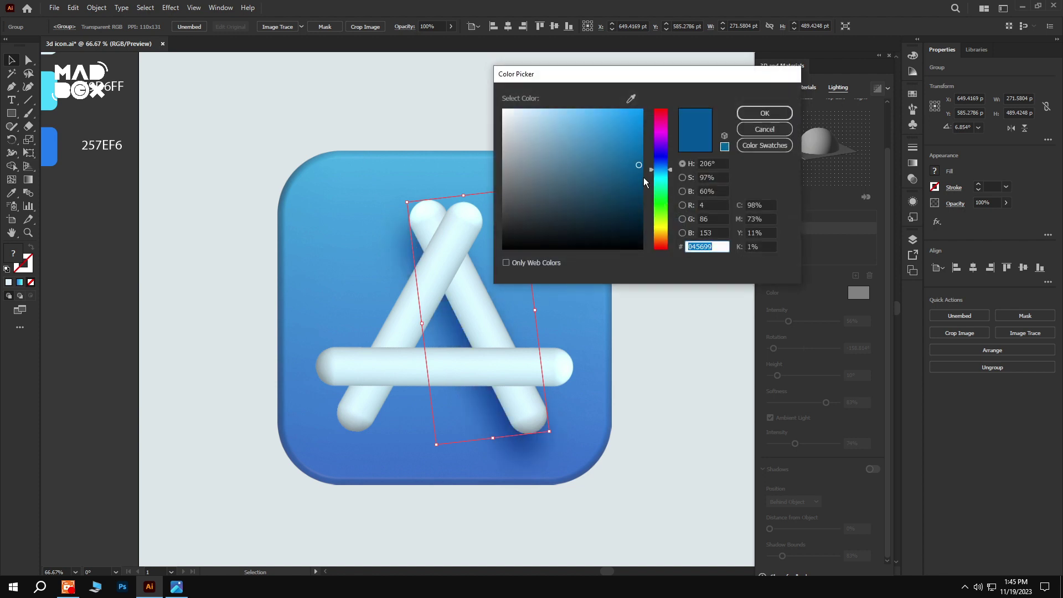
pyautogui.moveTo(666, 169); pyautogui.dragTo(666, 172)
pyautogui.click(764, 113)
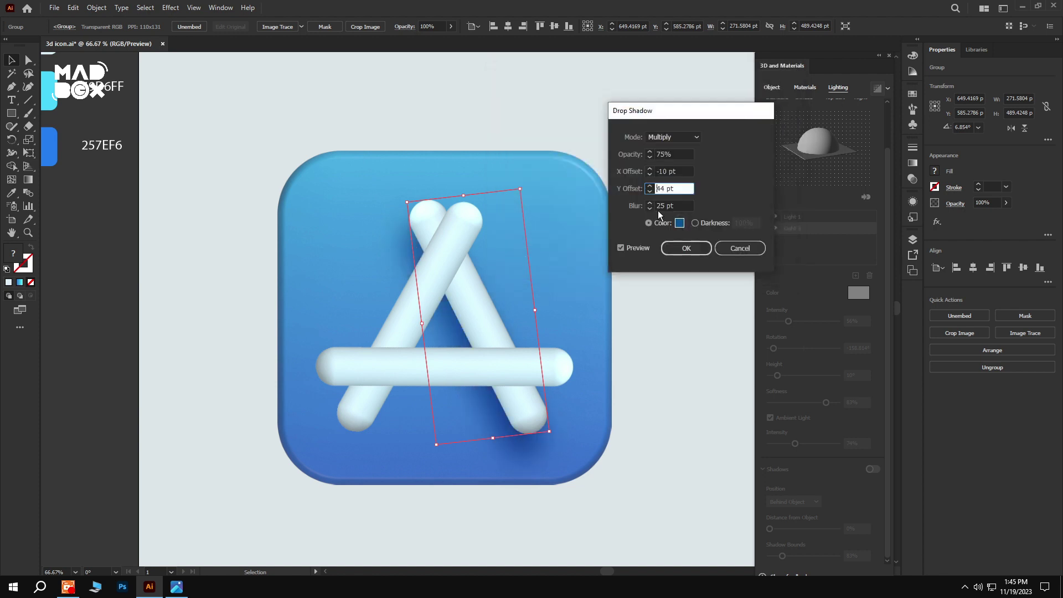
pyautogui.click(679, 222)
pyautogui.moveTo(666, 170); pyautogui.dragTo(666, 172)
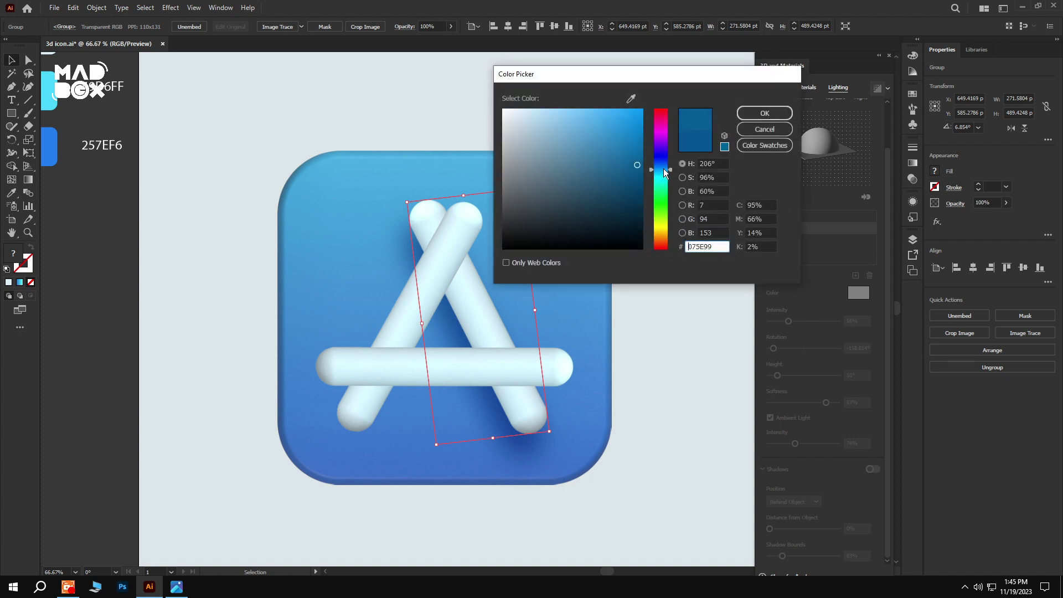
pyautogui.click(764, 114)
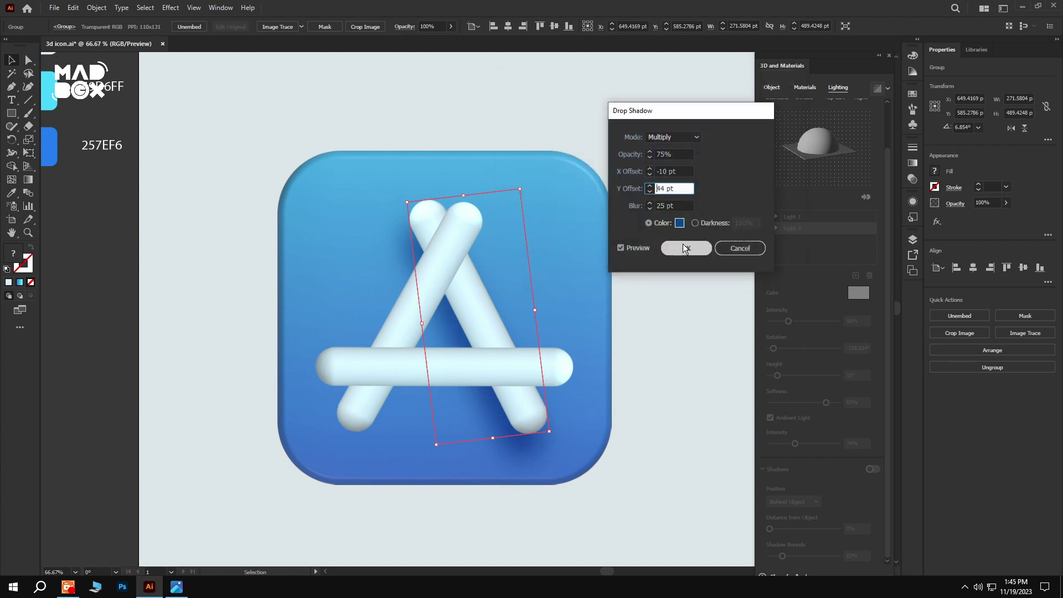
pyautogui.click(650, 209)
pyautogui.click(650, 209)
pyautogui.click(650, 208)
pyautogui.click(650, 208)
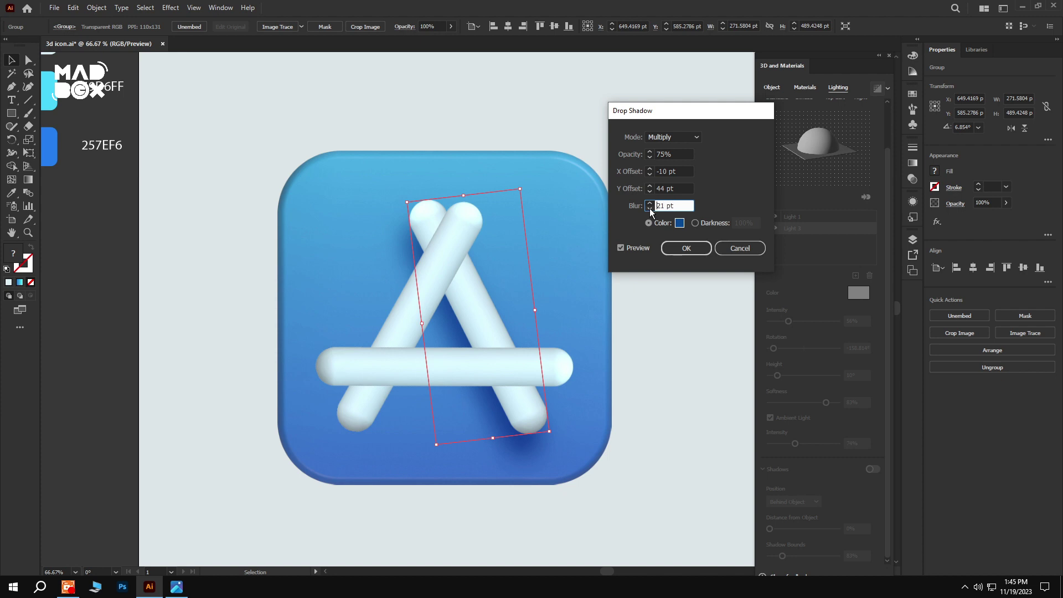
pyautogui.click(650, 158)
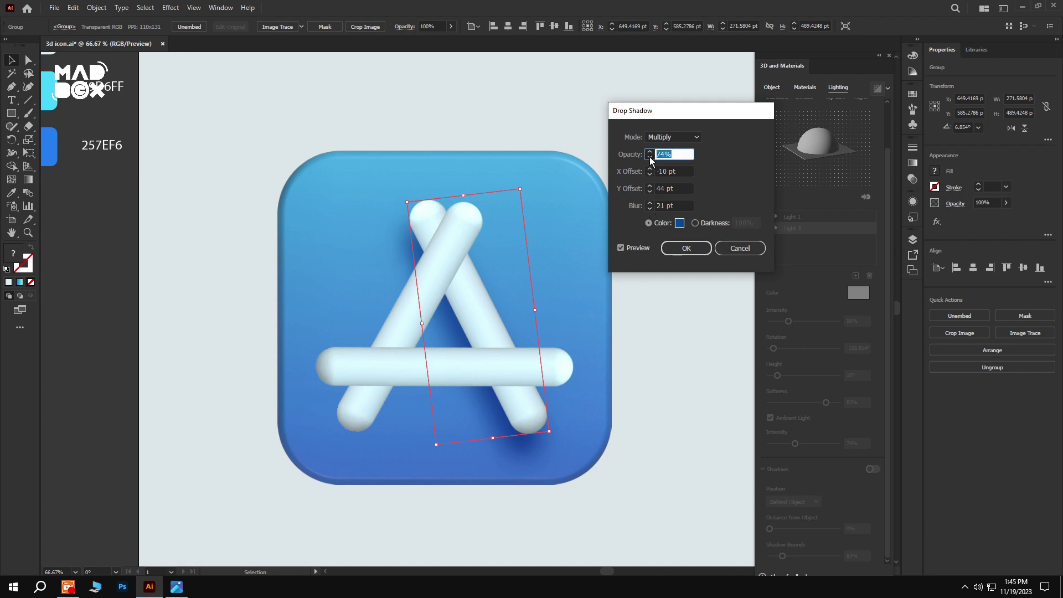
pyautogui.click(649, 157)
# Step: Confirm that shadow and apply the same drop shadow to the rising diagonal leg
pyautogui.press('Return')
pyautogui.click(464, 240)
pyautogui.click(167, 8)
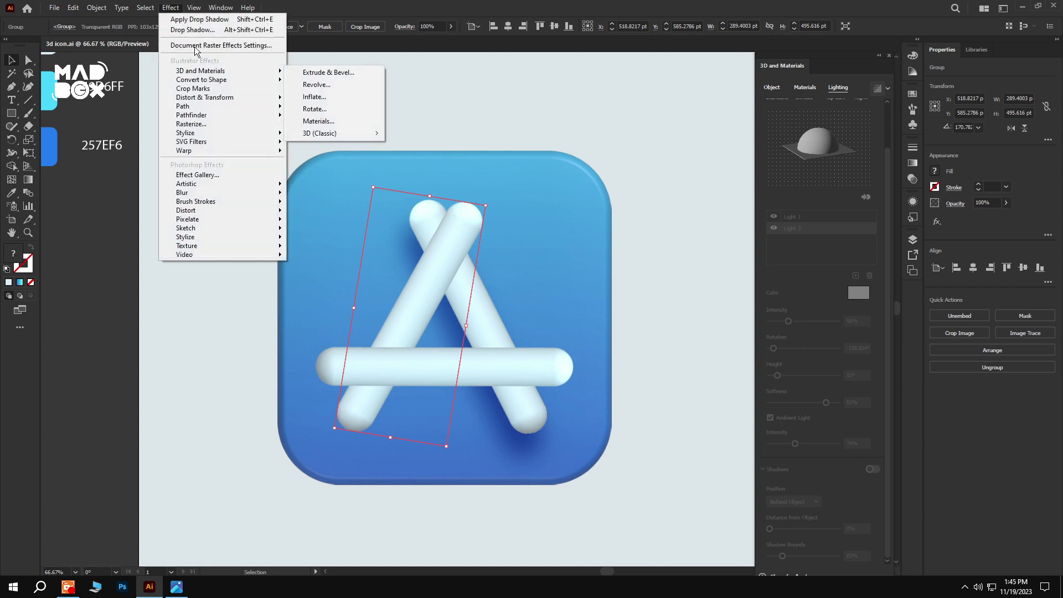
pyautogui.click(200, 20)
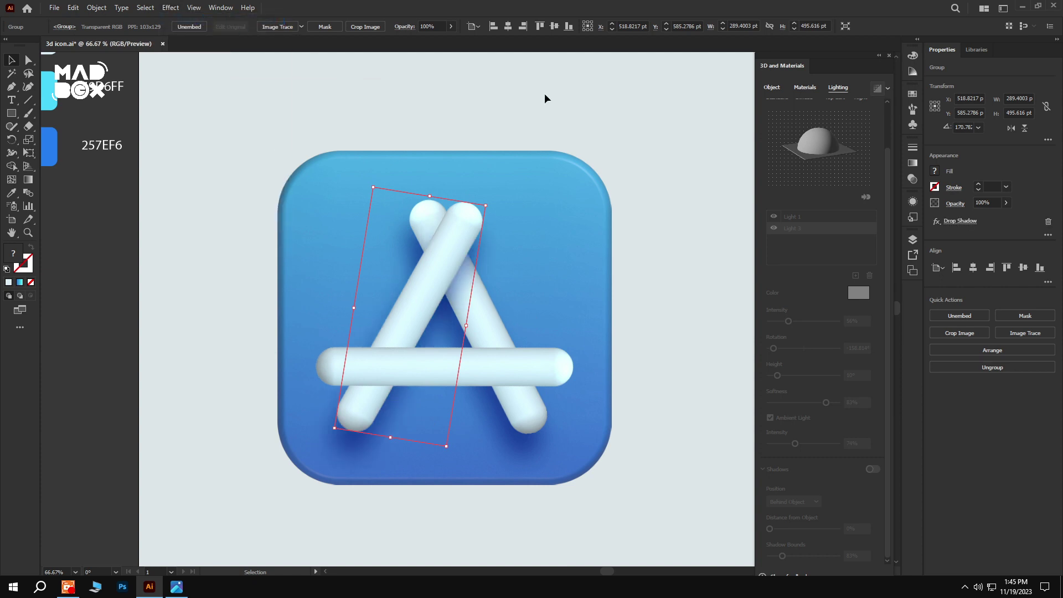
# Step: In the rising leg's shadow settings, set blur to 12 and nudge X offset leftward
pyautogui.click(957, 222)
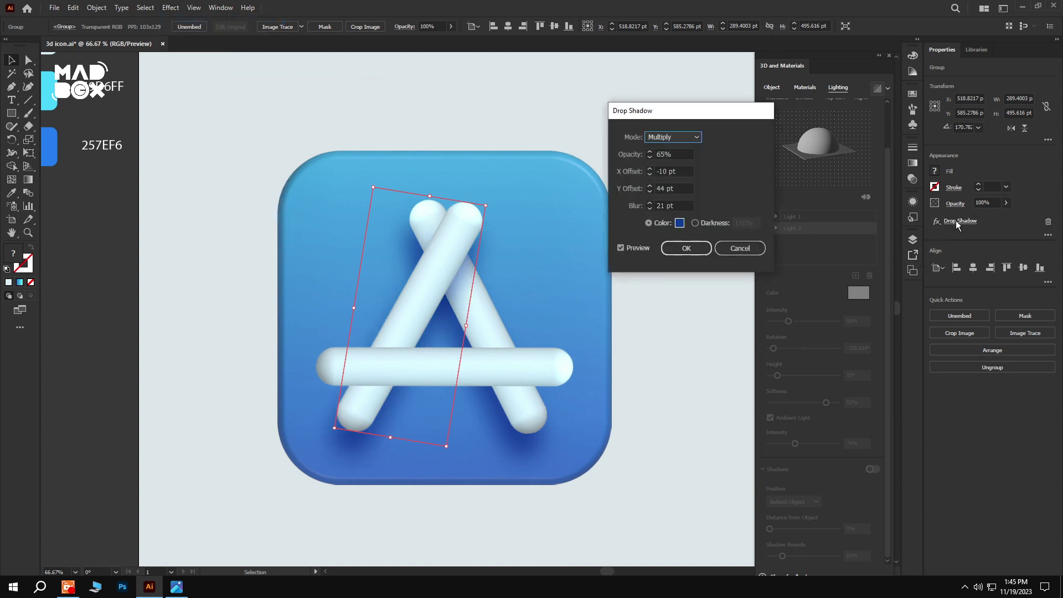
pyautogui.click(650, 208)
pyautogui.write('12')
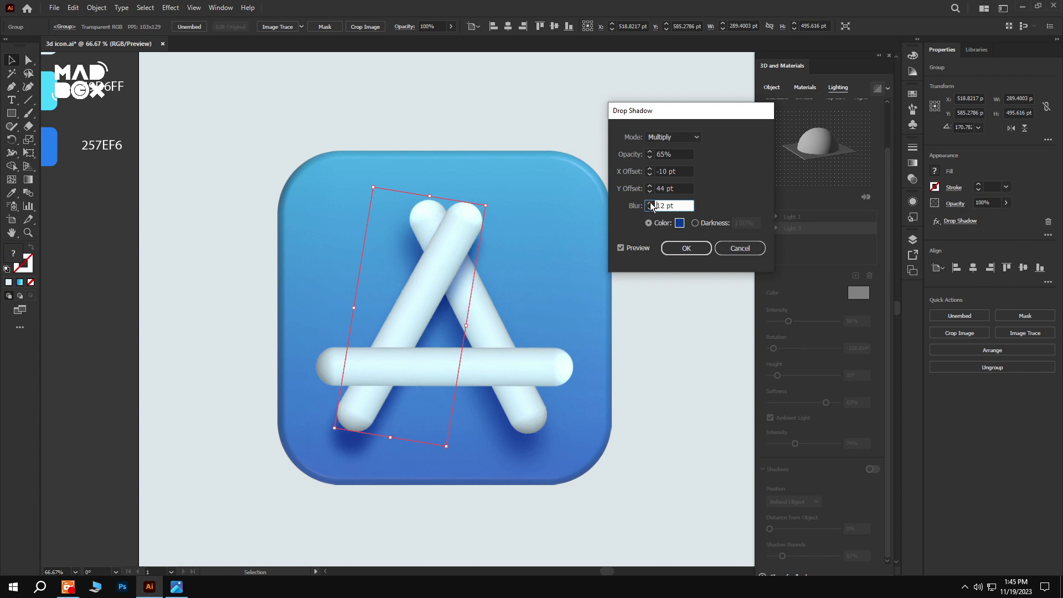
pyautogui.click(650, 171)
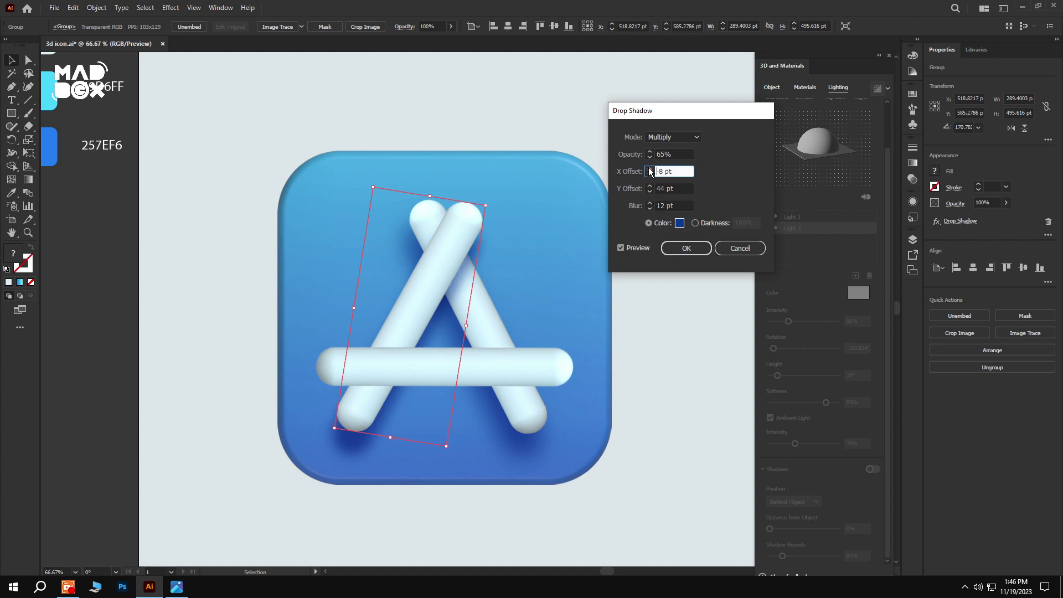
pyautogui.click(650, 169)
pyautogui.click(650, 174)
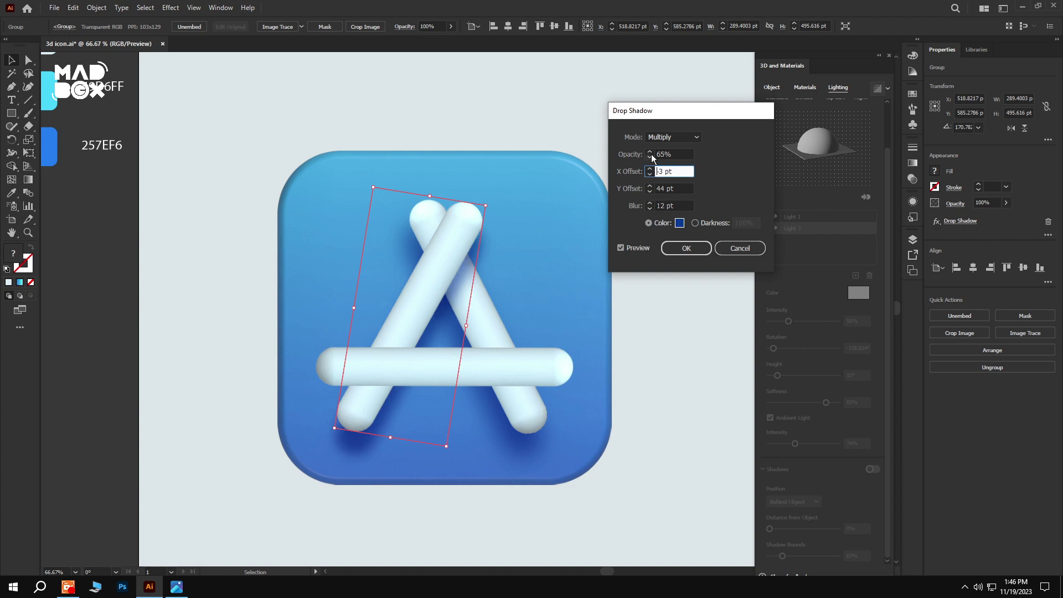
pyautogui.click(649, 174)
# Step: Settle the shadow at about X -5 pt, Y 23 pt, blur 20 pt and apply it
pyautogui.click(650, 186)
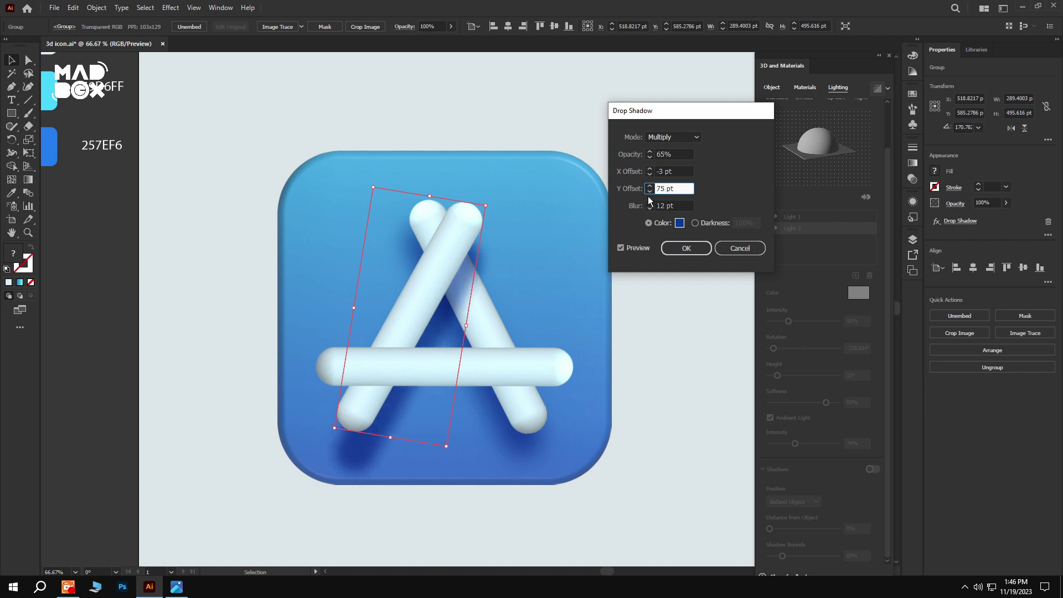
pyautogui.click(649, 192)
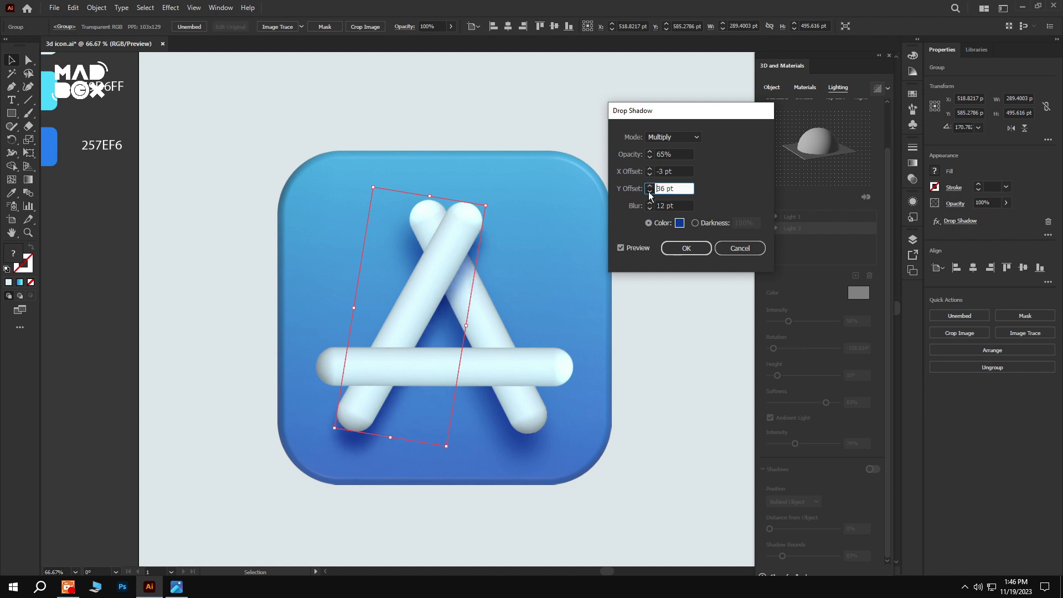
pyautogui.click(650, 192)
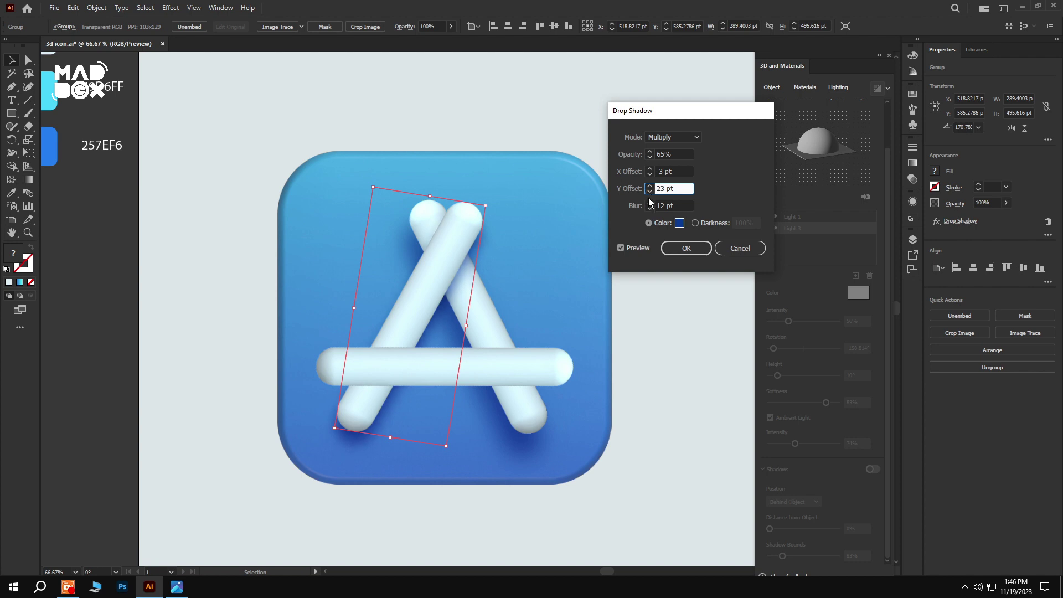
pyautogui.click(649, 208)
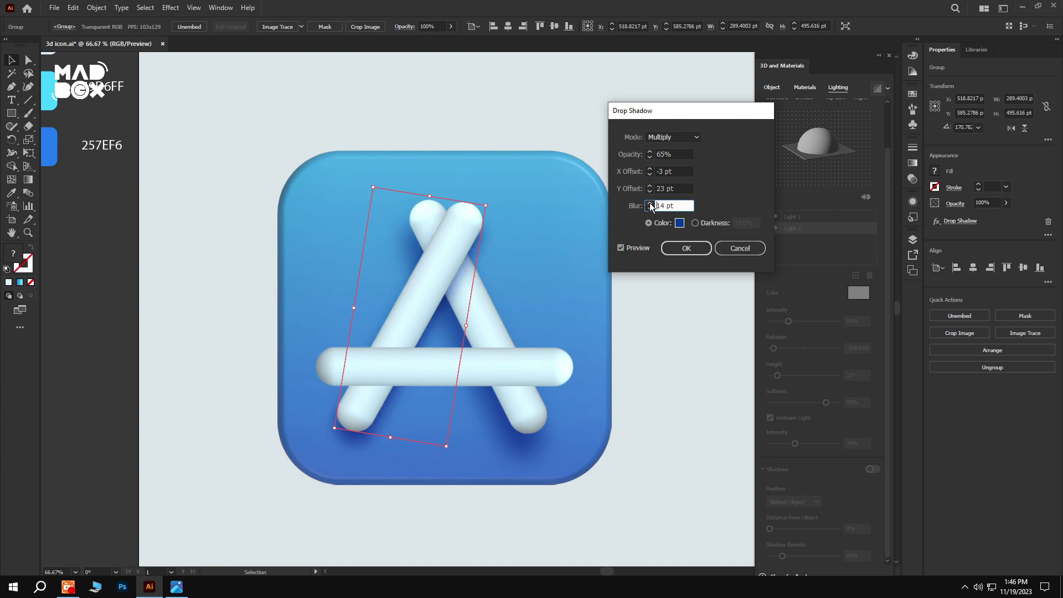
pyautogui.click(650, 203)
pyautogui.click(649, 174)
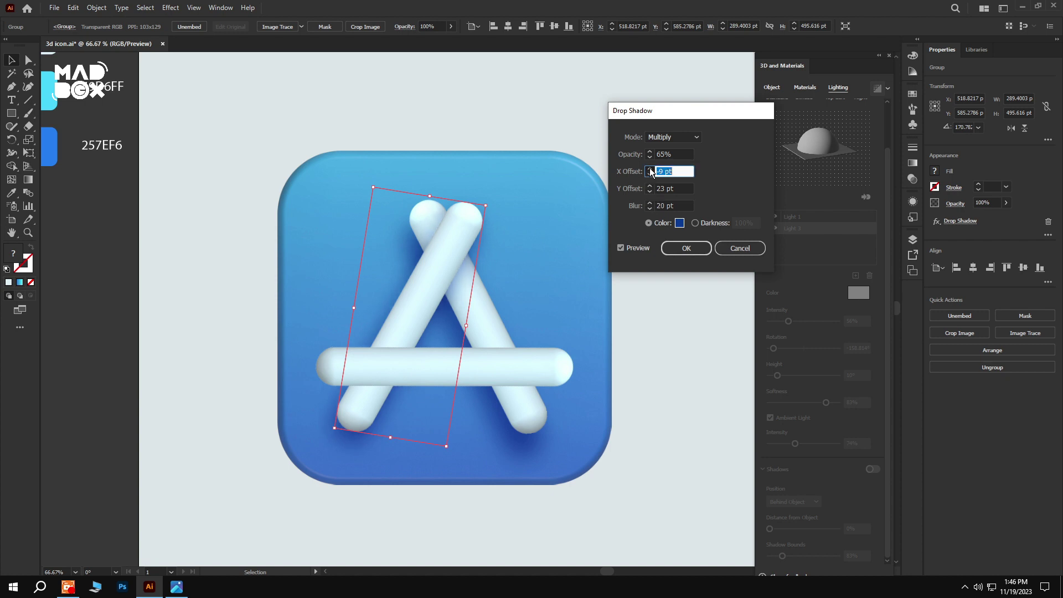
pyautogui.click(650, 174)
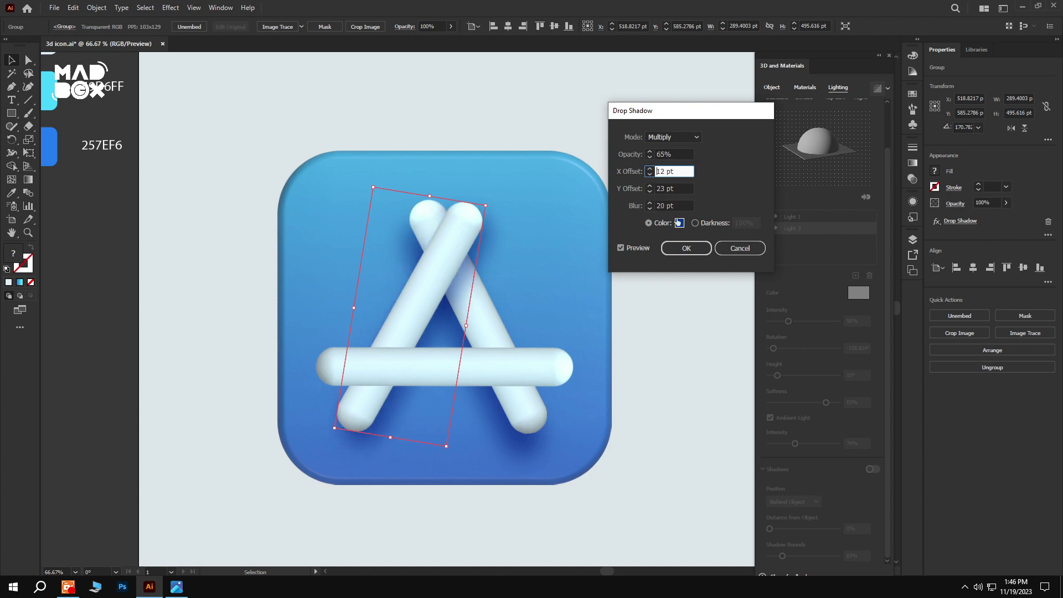
pyautogui.click(687, 247)
# Step: Apply a drop shadow to the horizontal crossbar pill and adjust its offset
pyautogui.click(553, 366)
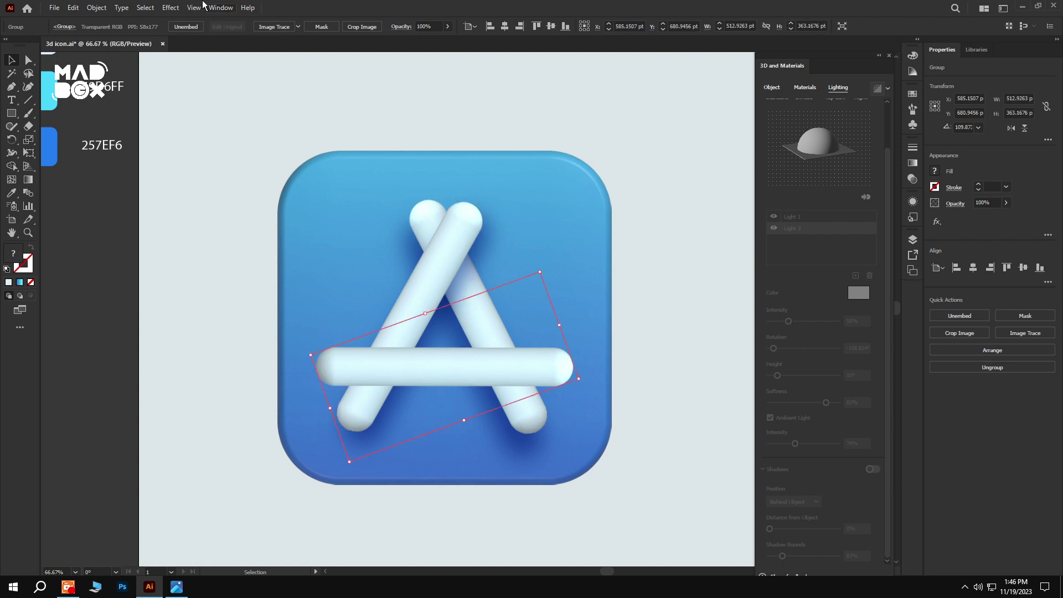
pyautogui.click(146, 9)
pyautogui.click(173, 20)
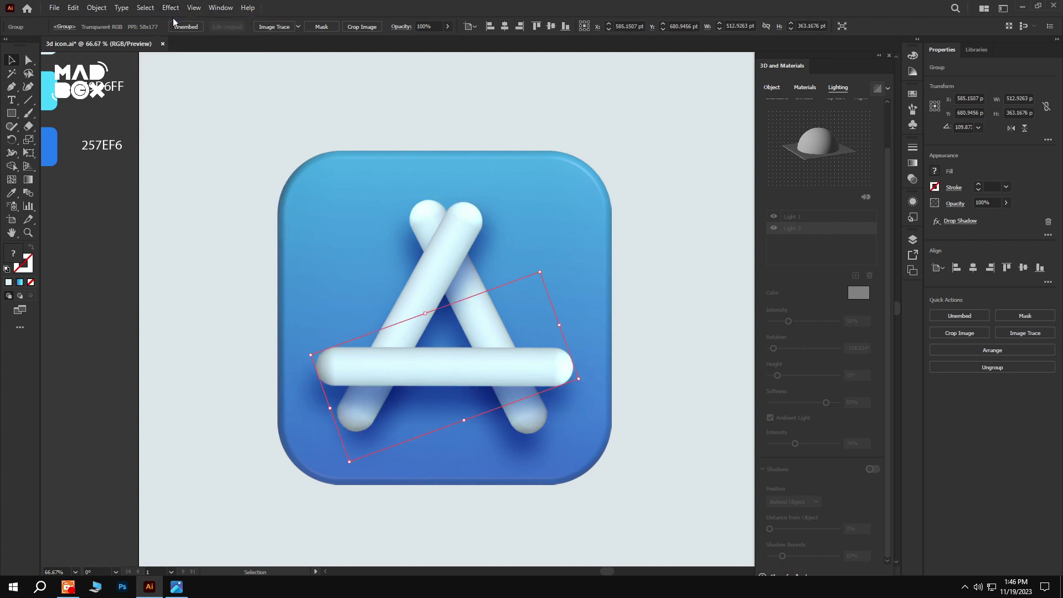
pyautogui.click(959, 221)
pyautogui.click(649, 191)
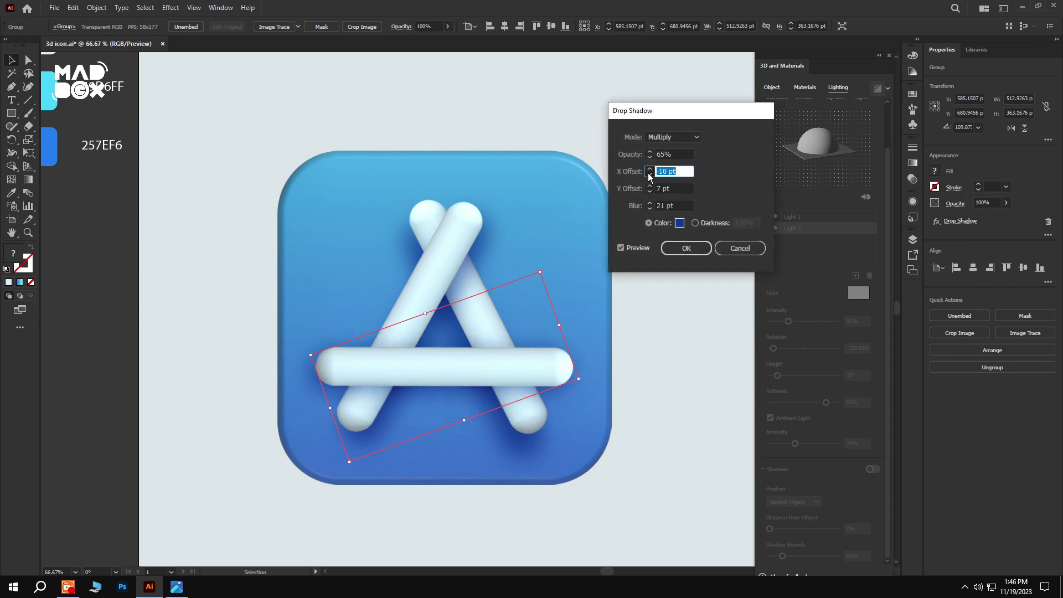
pyautogui.click(686, 248)
pyautogui.click(719, 239)
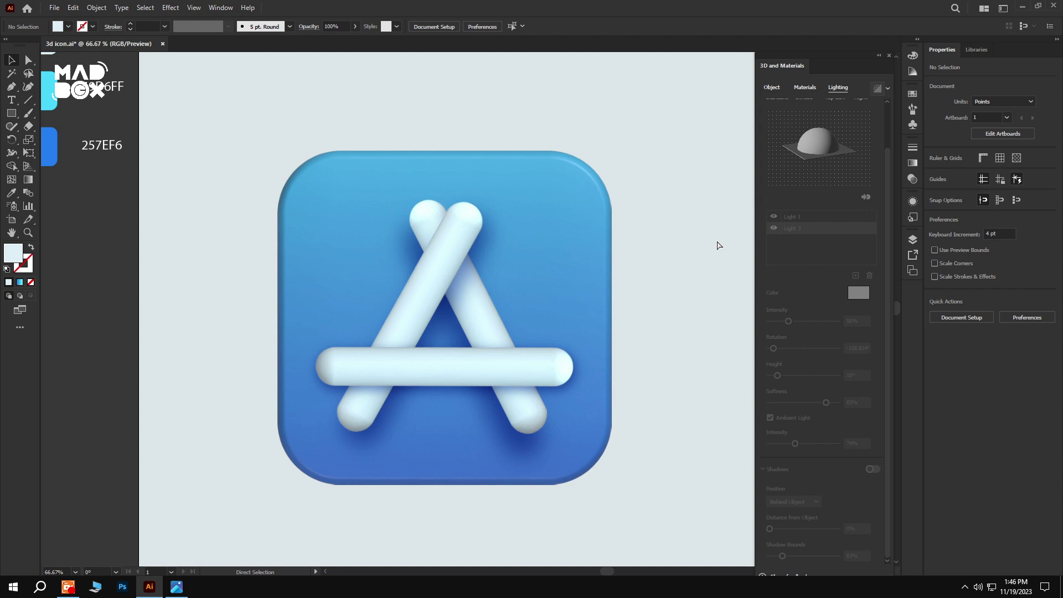
pyautogui.click(568, 365)
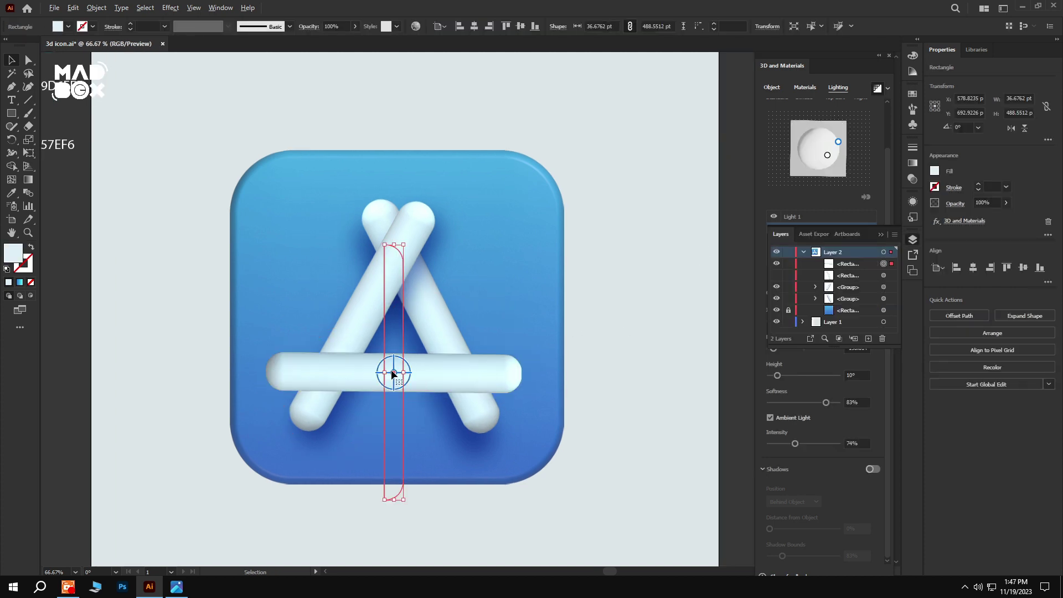
# Step: Narrow the crossbar's 3D profile rectangle slightly
pyautogui.scroll(7, 391, 370)
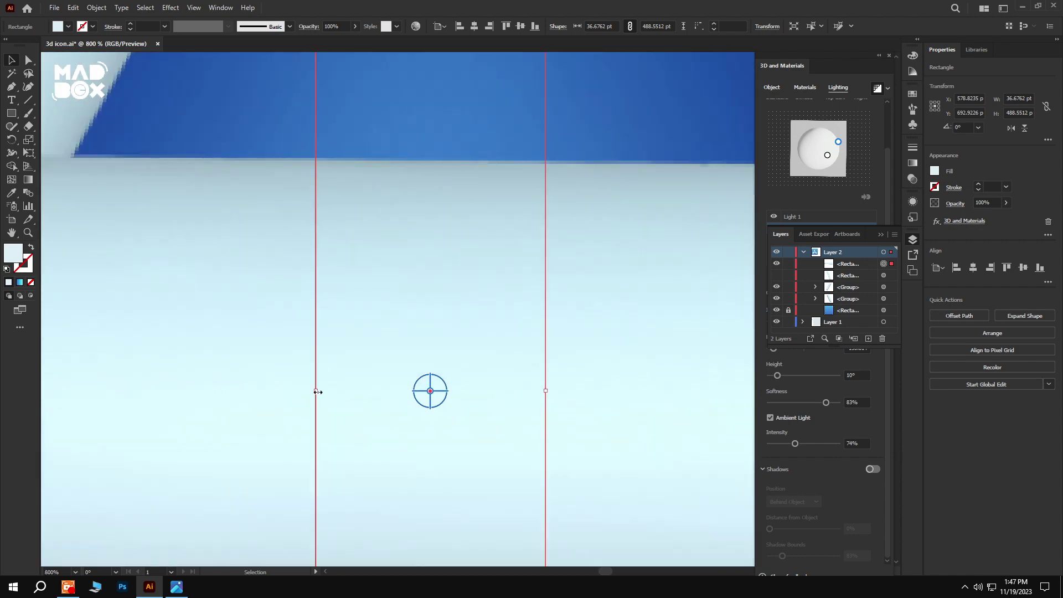
pyautogui.moveTo(315, 391); pyautogui.dragTo(321, 394)
pyautogui.scroll(-6, 363, 381)
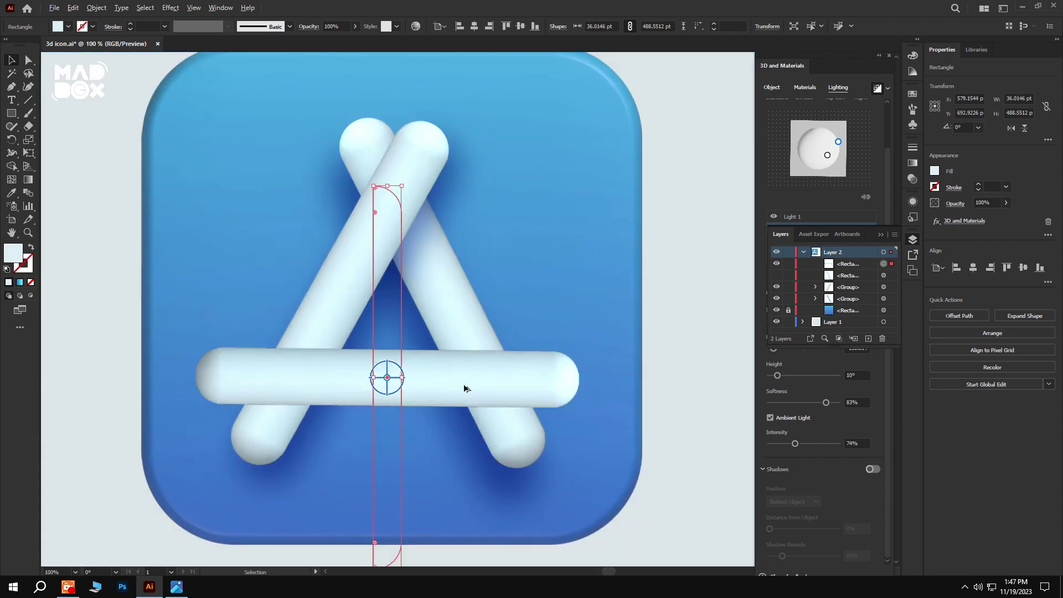
pyautogui.scroll(-1, 464, 388)
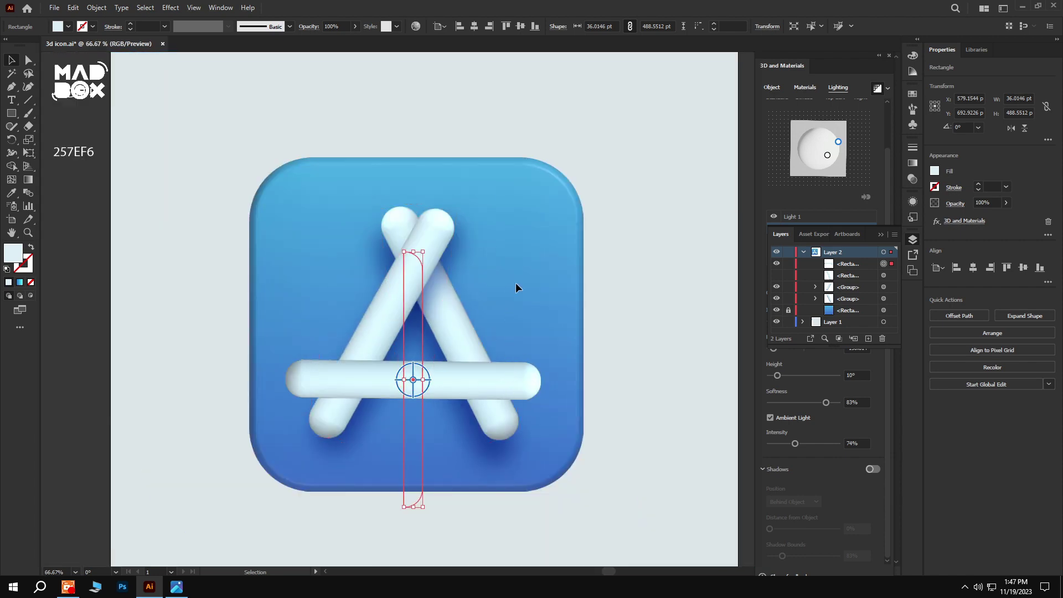
# Step: Re-aim Light 3 and Light 1 in the crossbar's 3D lighting sphere for brighter shading
pyautogui.click(880, 233)
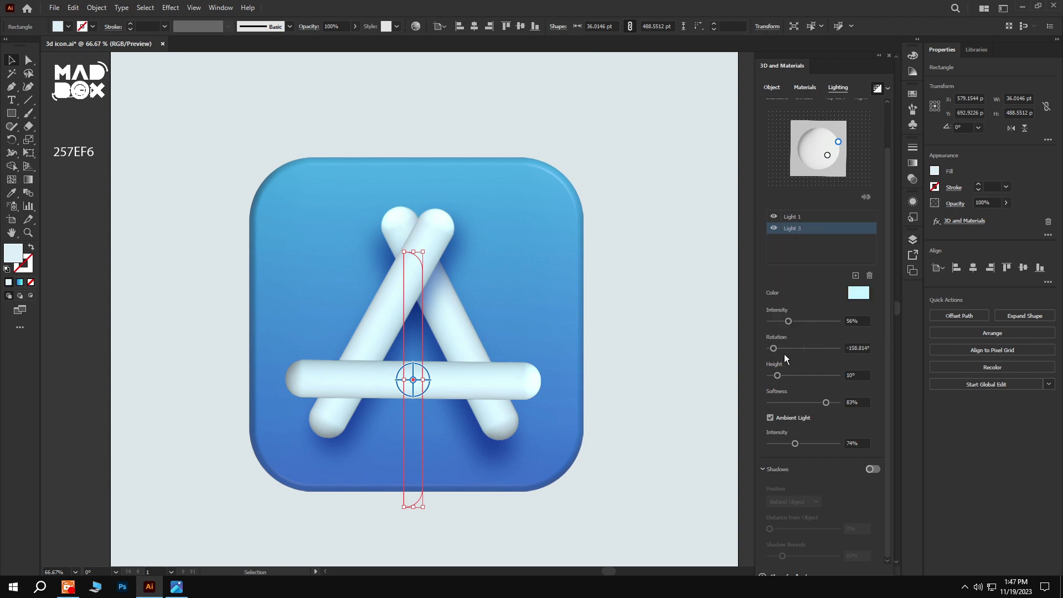
pyautogui.moveTo(838, 142); pyautogui.dragTo(820, 129)
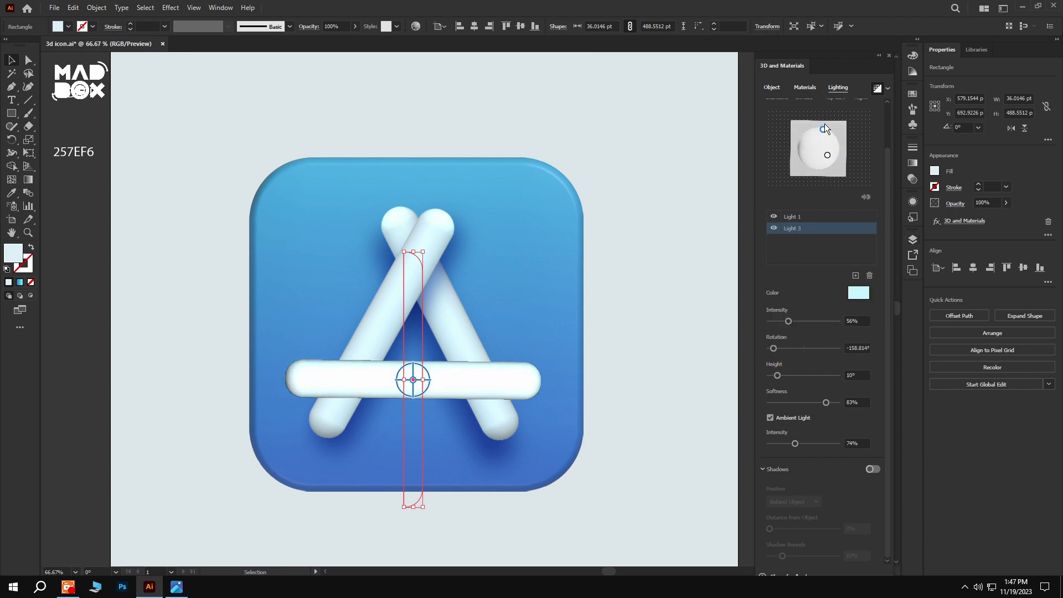
pyautogui.moveTo(831, 165); pyautogui.dragTo(813, 172)
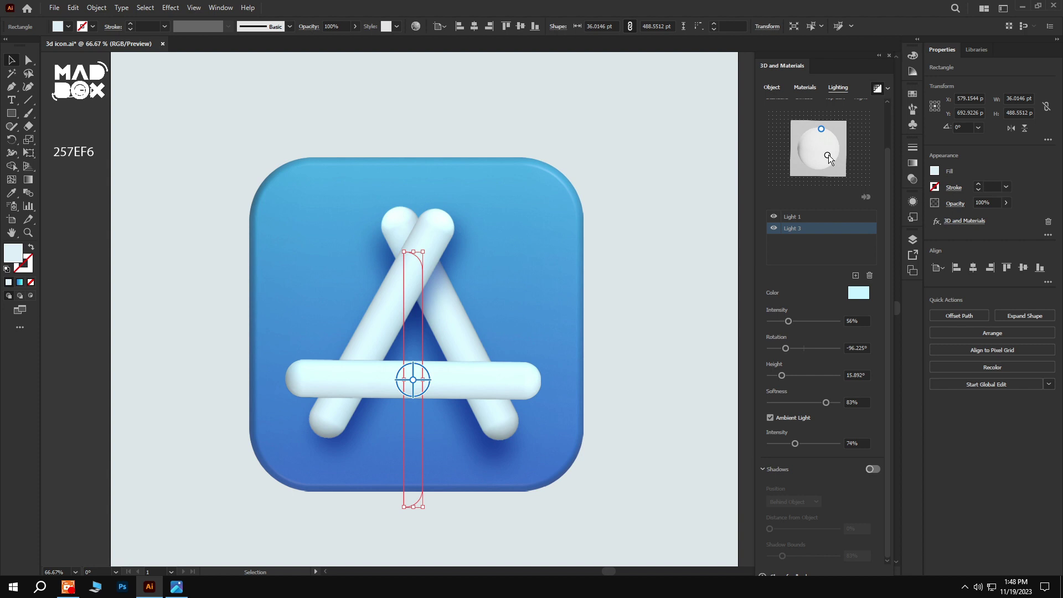
pyautogui.click(821, 129)
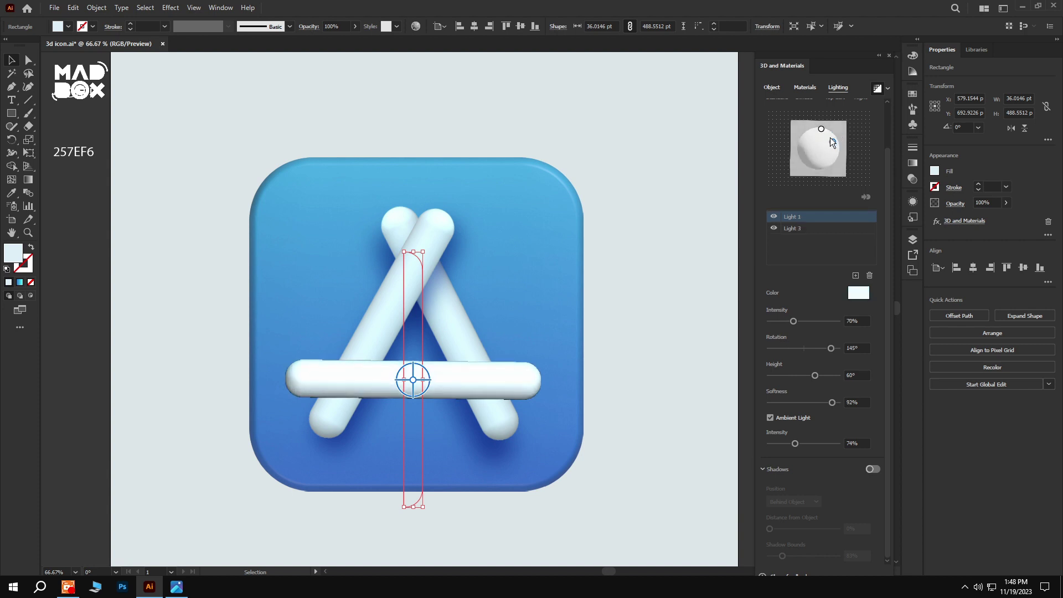
pyautogui.moveTo(832, 138); pyautogui.dragTo(832, 144)
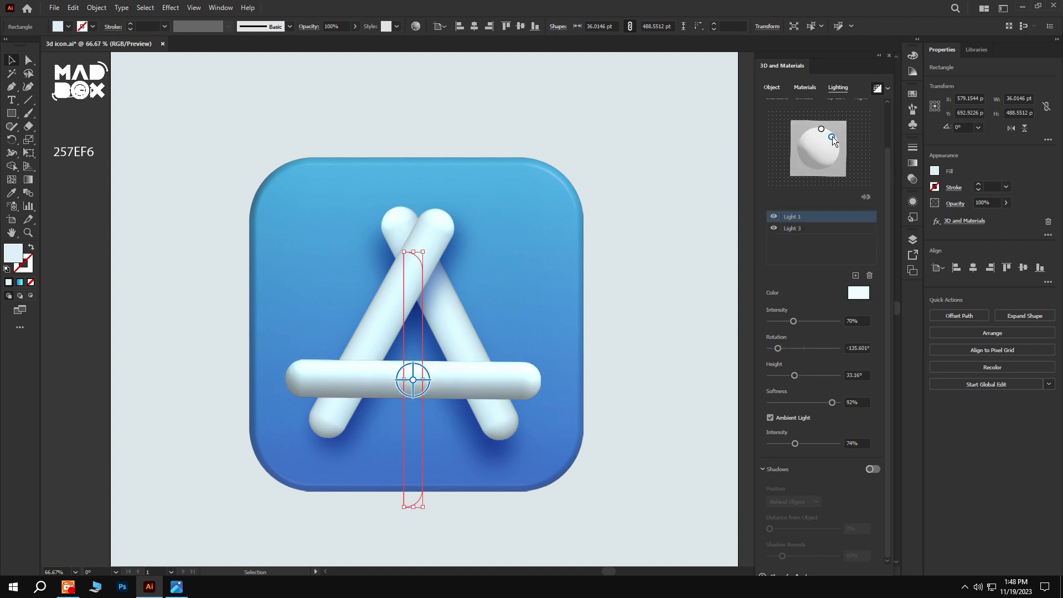
pyautogui.click(171, 7)
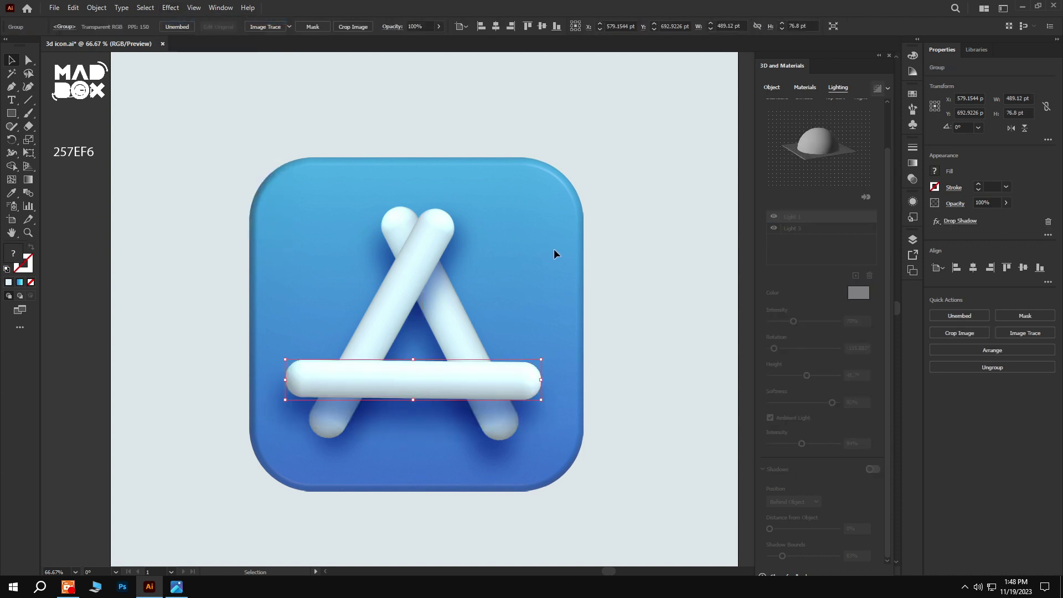
# Step: Set the crossbar's drop shadow to X Offset -18 pt and Y Offset 26 pt
pyautogui.click(960, 221)
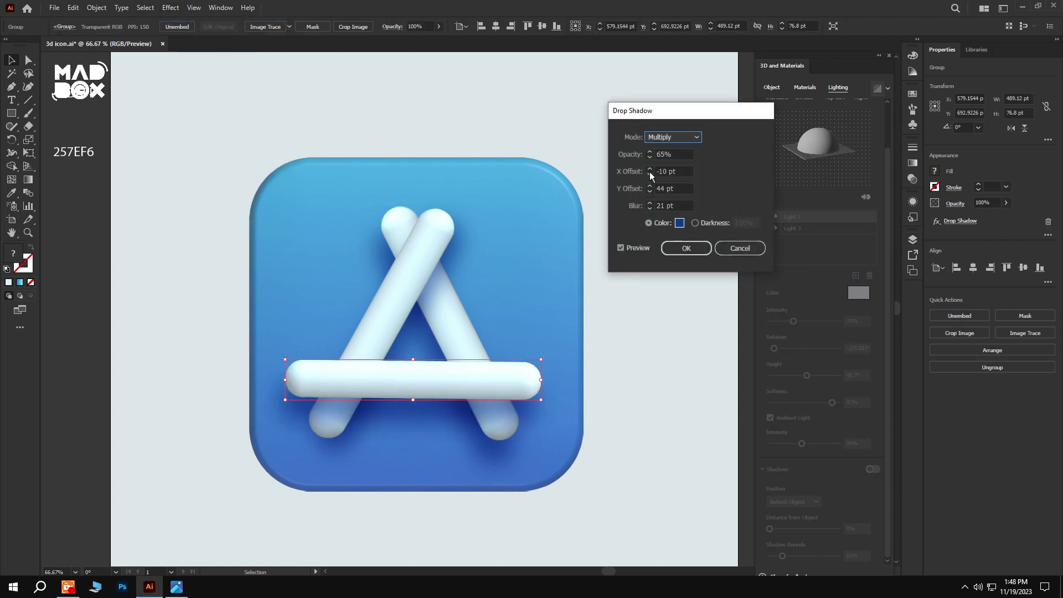
pyautogui.doubleClick(650, 174)
pyautogui.click(650, 186)
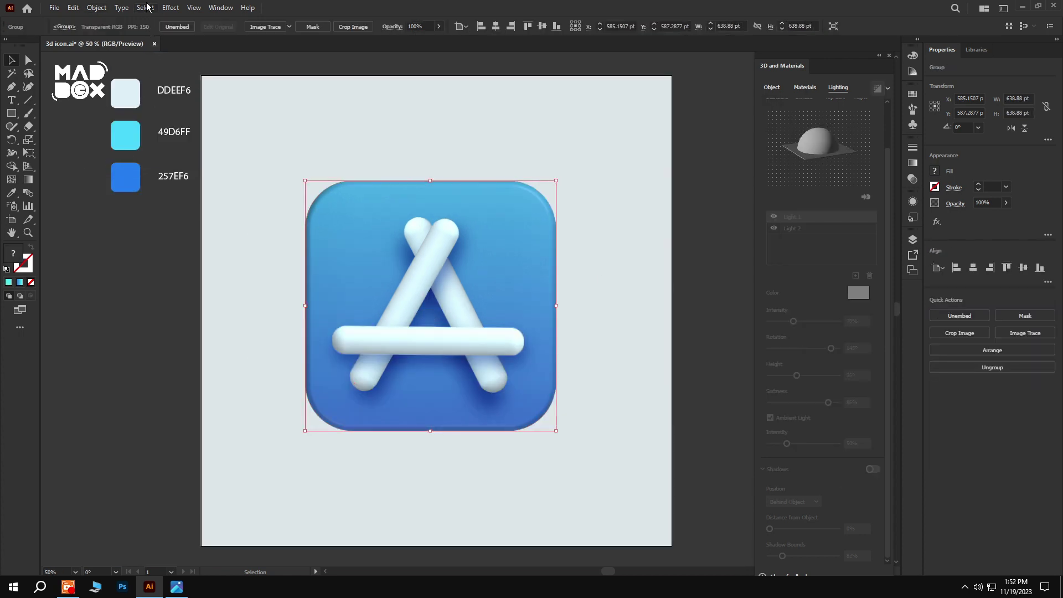
pyautogui.click(170, 7)
pyautogui.moveTo(185, 133)
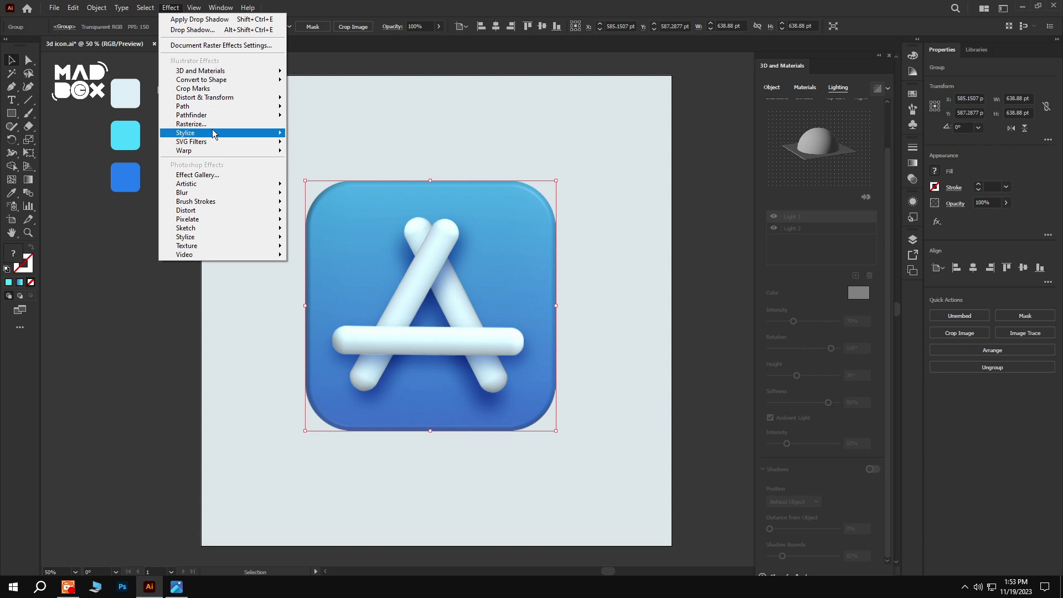
# Step: Give the icon a drop shadow (opacity 55%, X 4 pt, Y 23 pt, blur 18 pt) and save
pyautogui.click(319, 133)
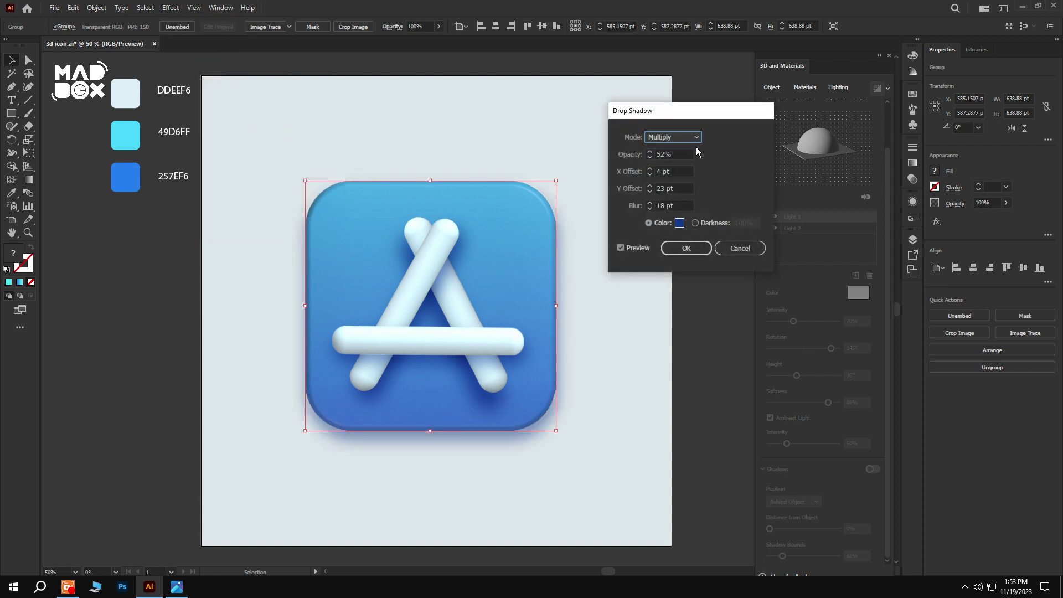
pyautogui.click(650, 151)
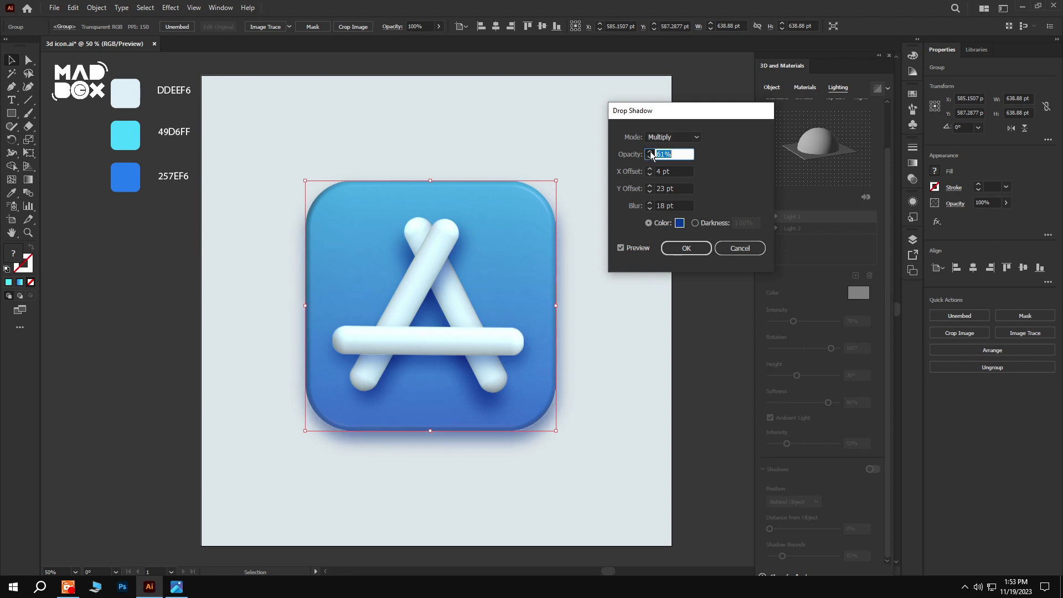
pyautogui.press('Return')
pyautogui.click(722, 217)
pyautogui.hotkey('ctrl', 's')
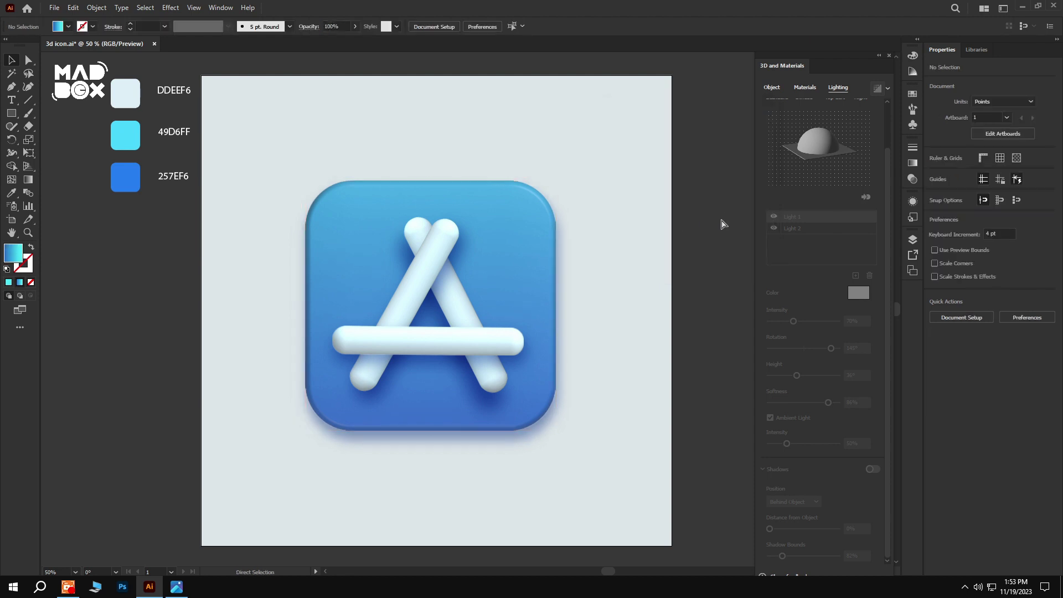